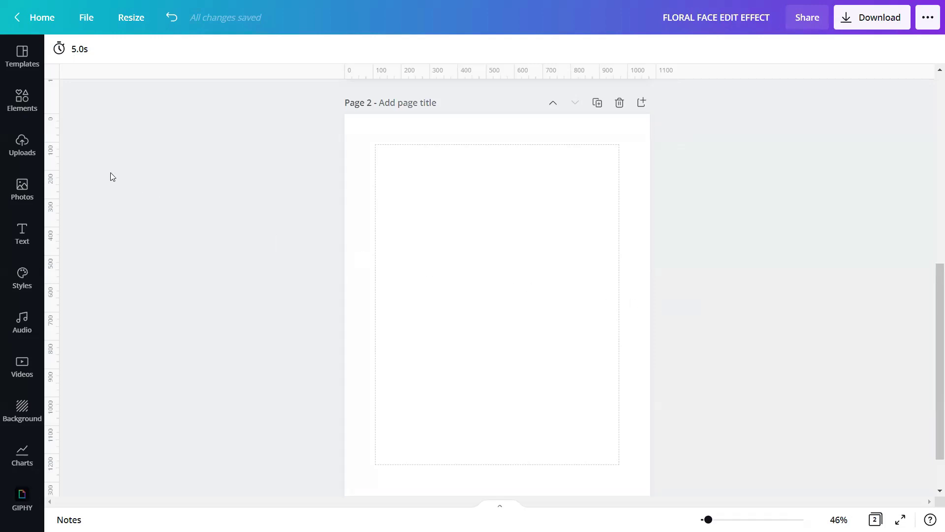
Add the uploaded portrait of the dark-haired woman to page 2 and duplicate that page.
left_click(22, 145)
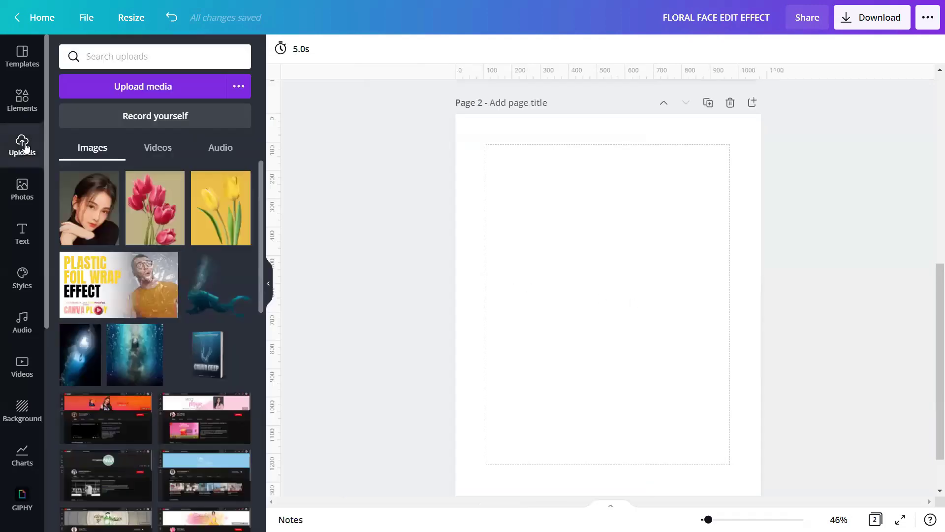
left_click(89, 205)
left_click(269, 293)
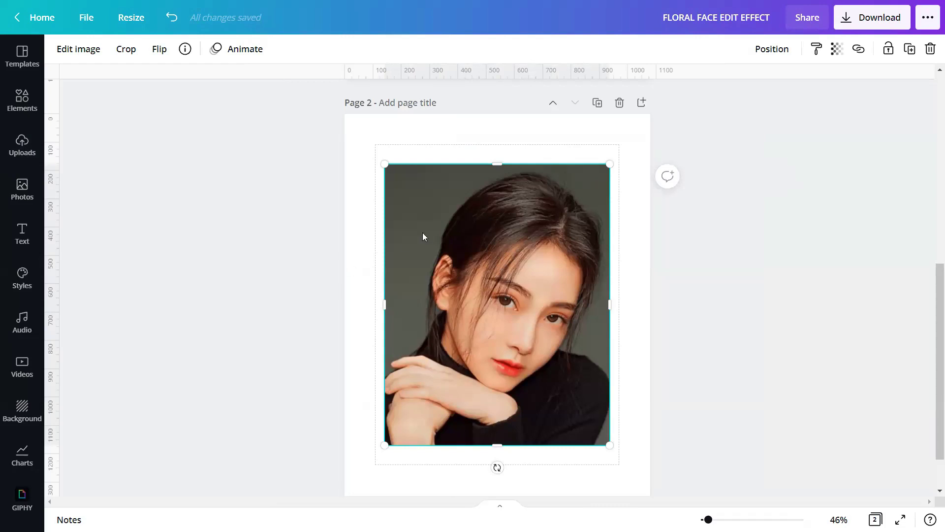
left_click(599, 103)
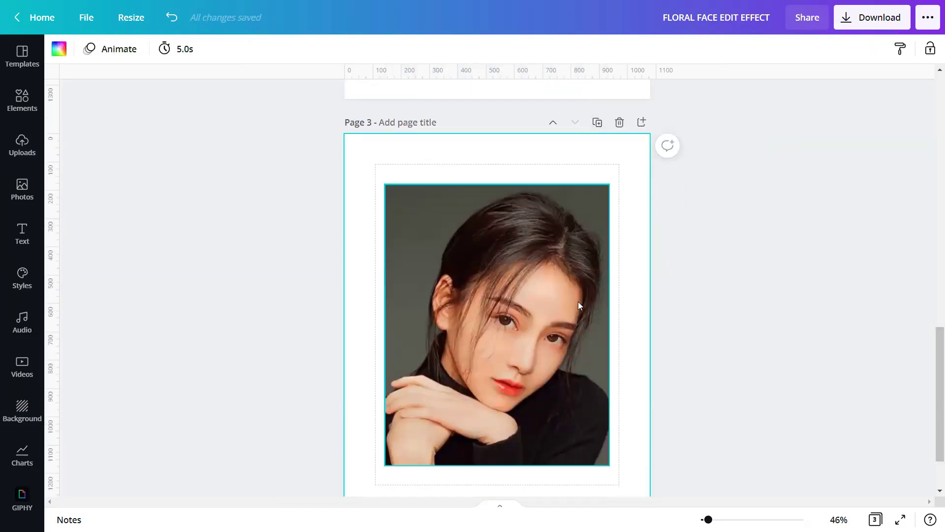
Set the portrait on page 2 as the page background.
scroll(578, 305, "up", 1)
scroll(578, 303, "up", 5)
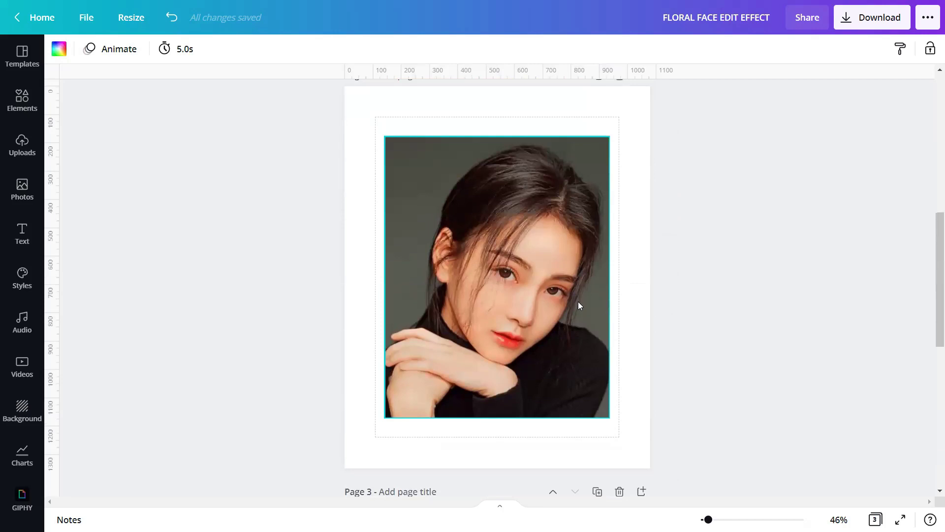
scroll(578, 302, "up", 1)
scroll(578, 301, "down", 1)
right_click(578, 301)
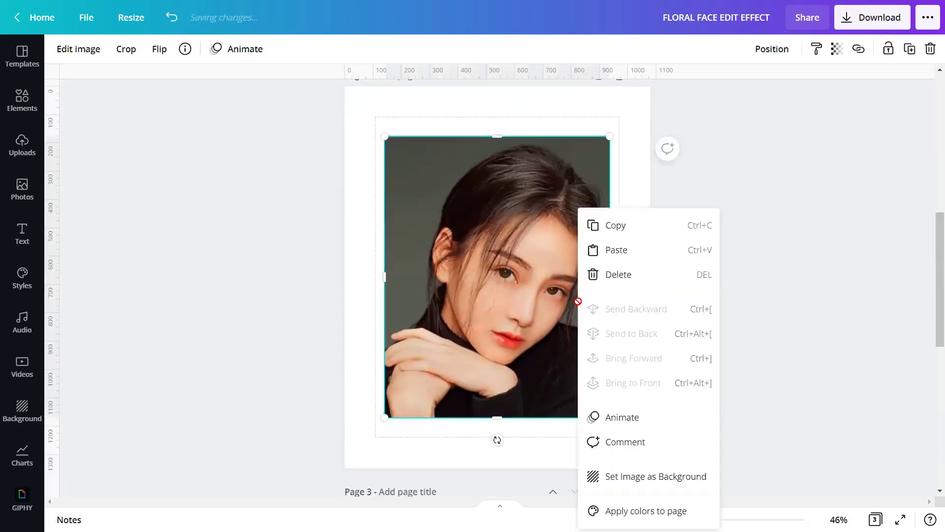
left_click(633, 478)
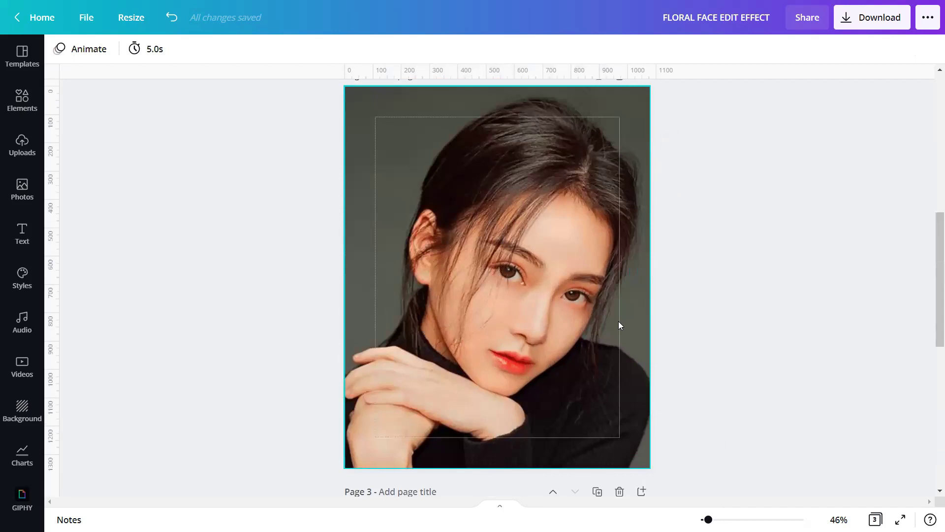
left_click_drag(708, 519, 715, 519)
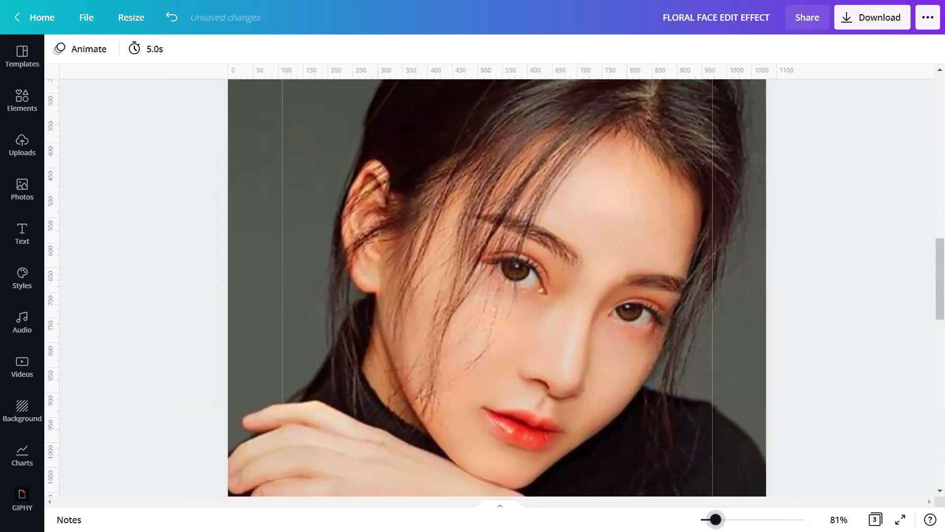
scroll(620, 326, "down", 4)
scroll(619, 326, "up", 6)
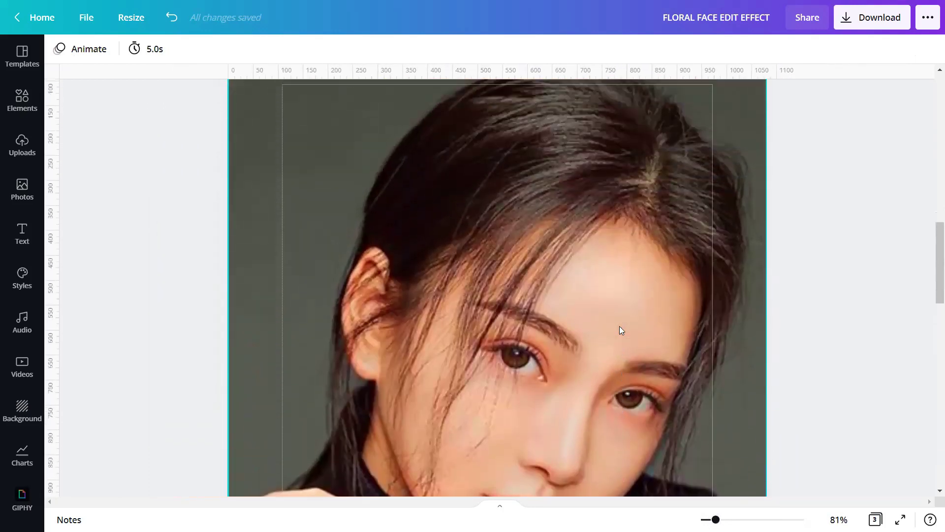
scroll(619, 328, "down", 5)
scroll(619, 315, "up", 1)
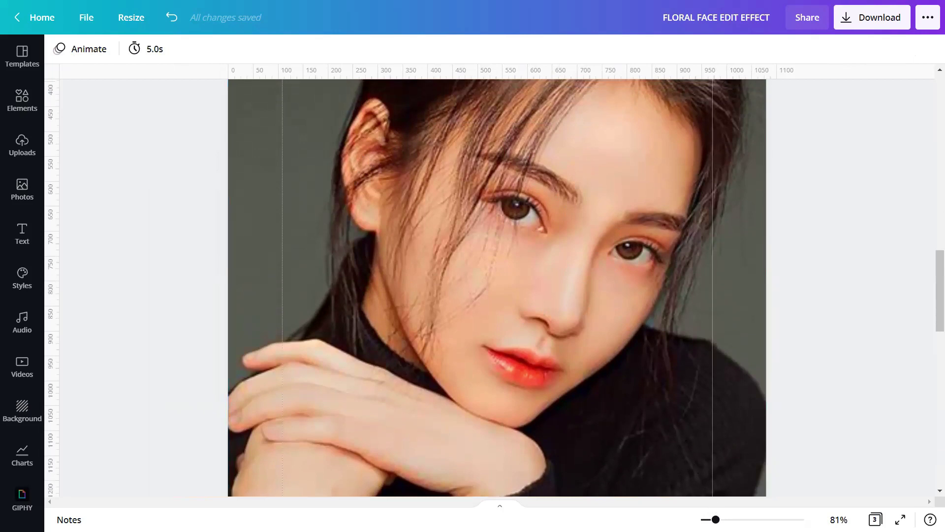
Search the graphics for "Blob with Drop Shadow" and add the free kidney-shaped "Organic Irregular Blob with Drop Shadow" frame to page 2.
left_click_drag(716, 520, 712, 519)
scroll(931, 369, "up", 2)
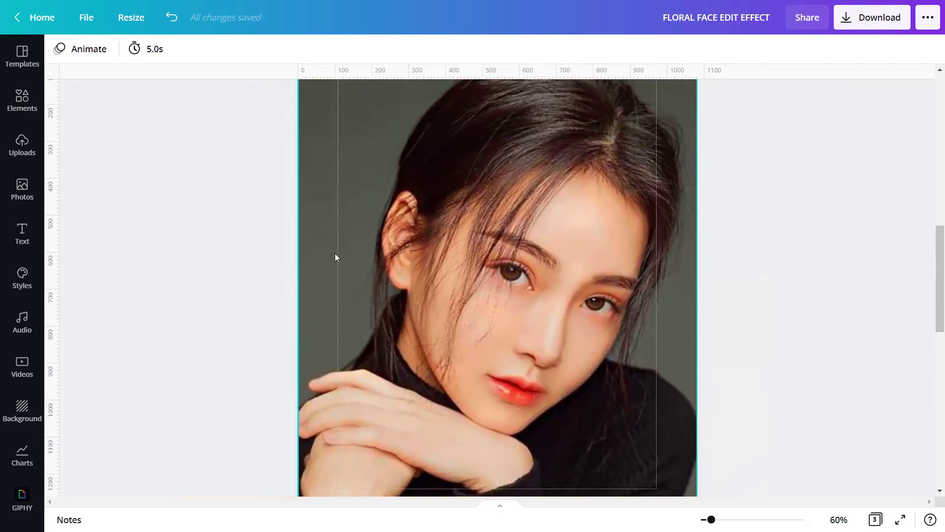
left_click(17, 106)
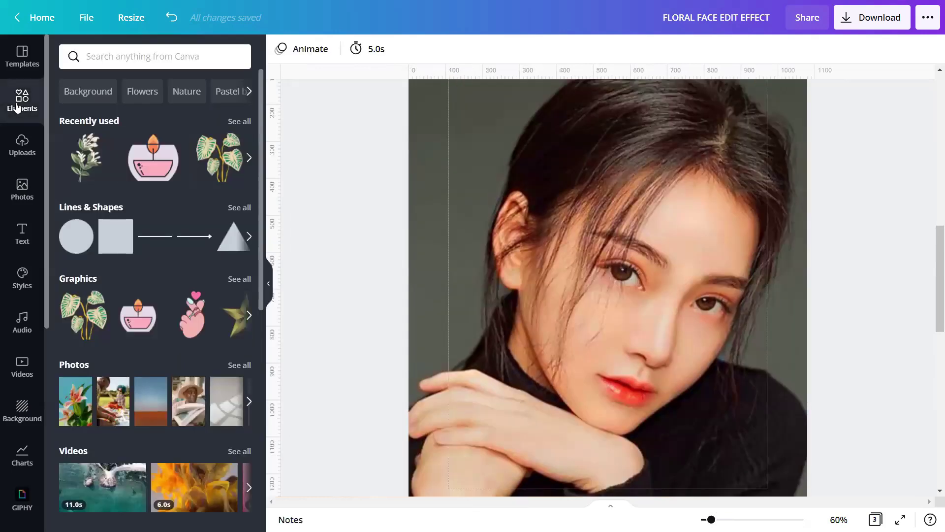
left_click(116, 59)
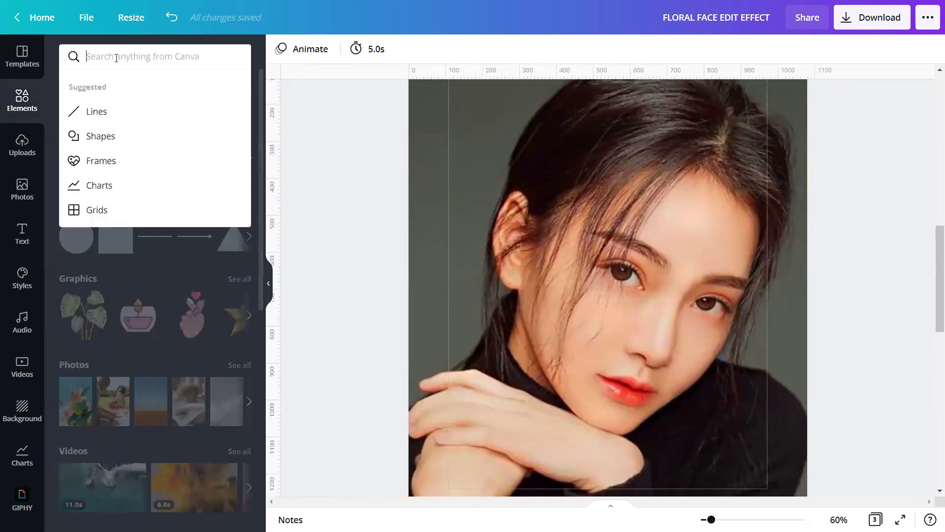
type("Blob ")
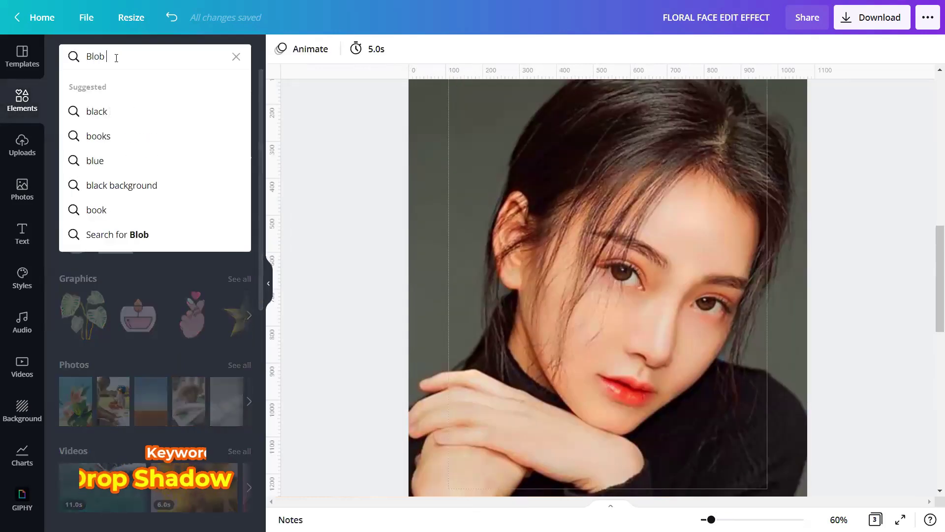
type("with Drop Shadow")
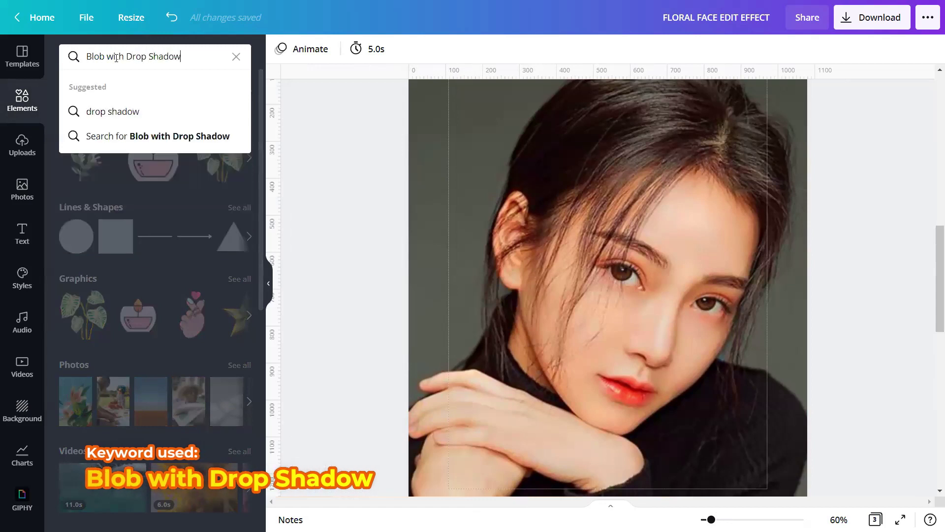
key("Return")
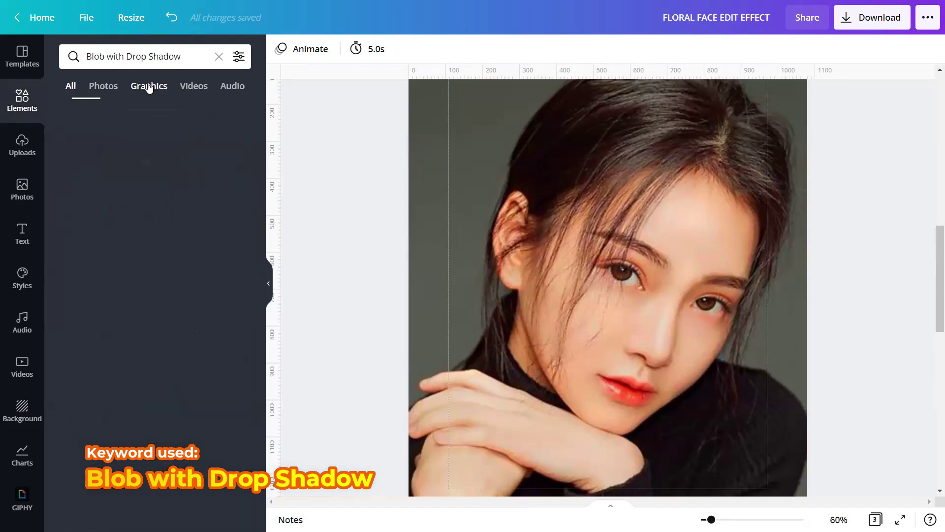
left_click(148, 87)
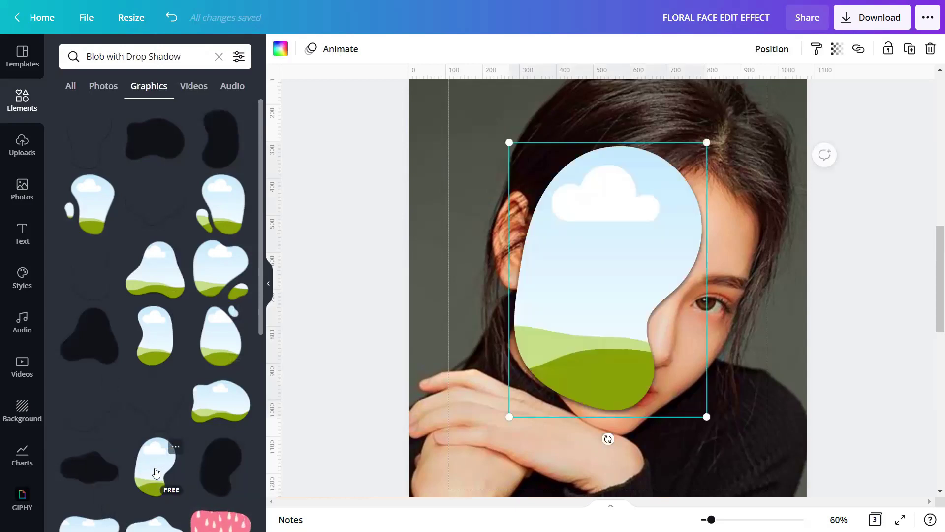
left_click(176, 448)
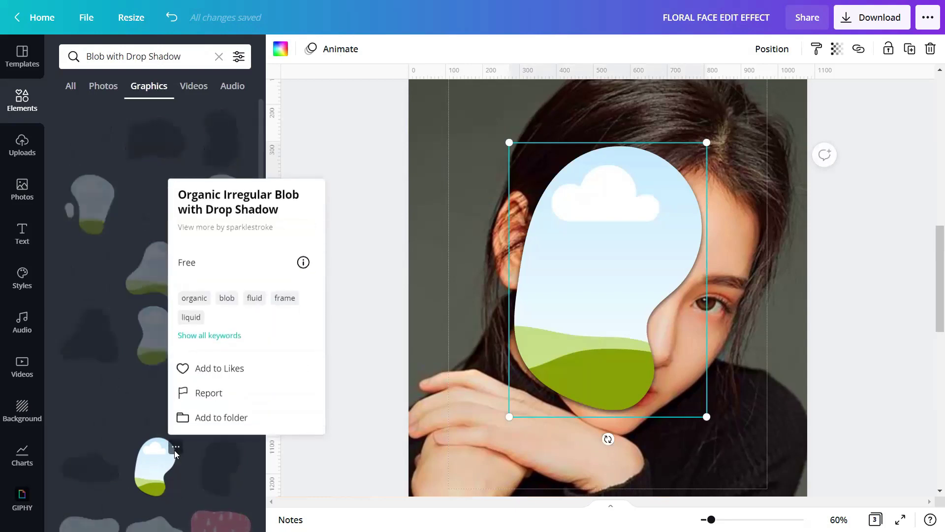
left_click(333, 466)
left_click(270, 282)
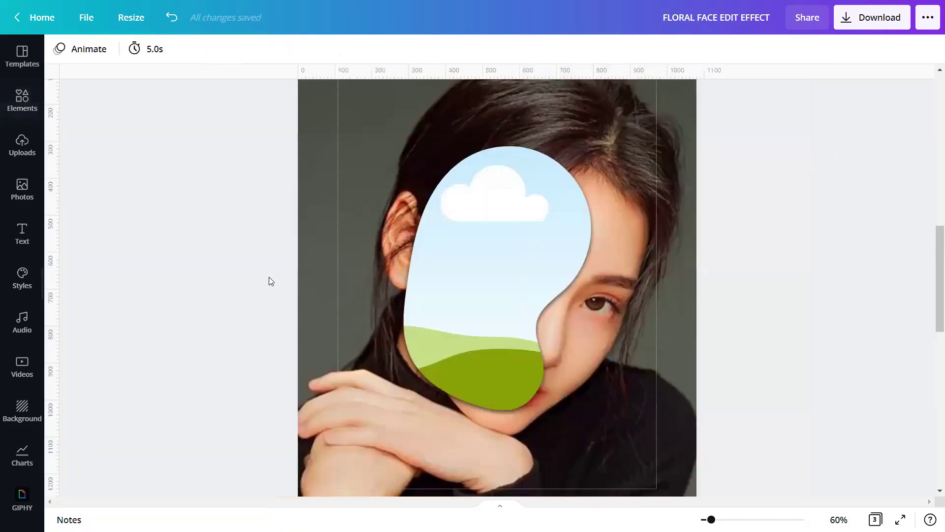
Rotate the blob frame so its wide end points down toward the nose, and shrink it over the eye nearest the ear.
left_click(499, 282)
left_click_drag(499, 438, 342, 202)
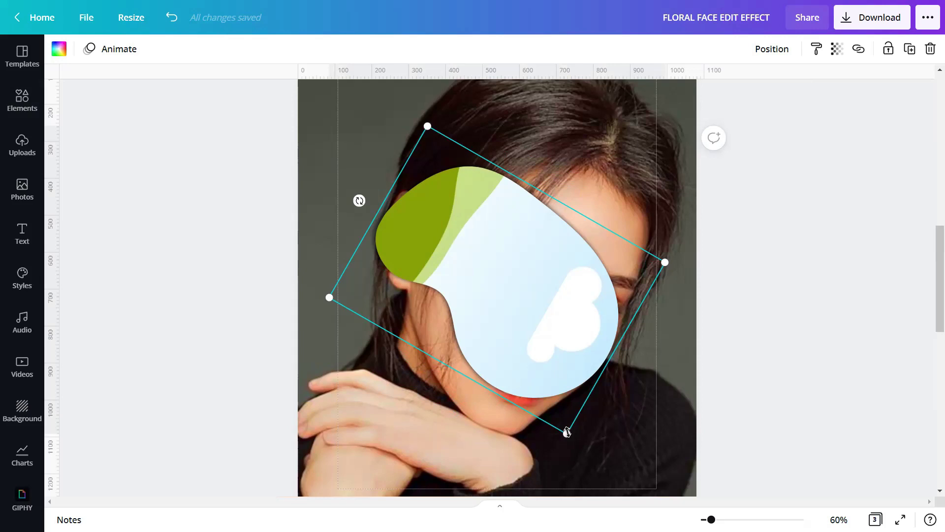
left_click_drag(567, 432, 532, 339)
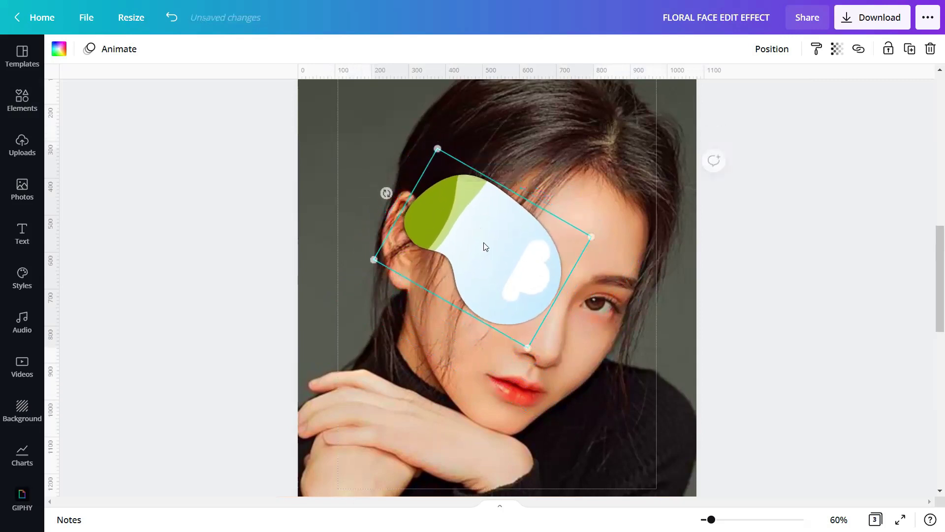
left_click_drag(485, 247, 473, 258)
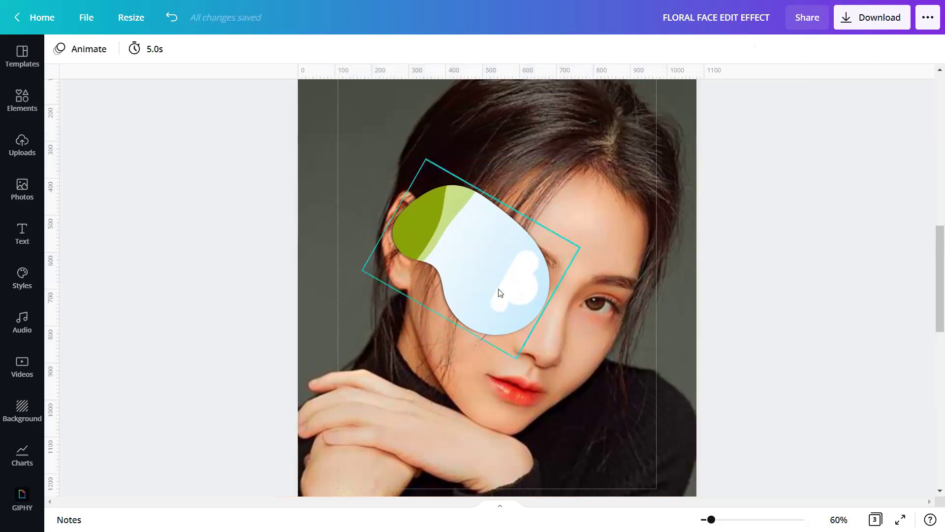
Fine-tune the blob frame's size and position so it spans from the ear across the eye to the nose bridge.
left_click_drag(516, 359, 521, 370)
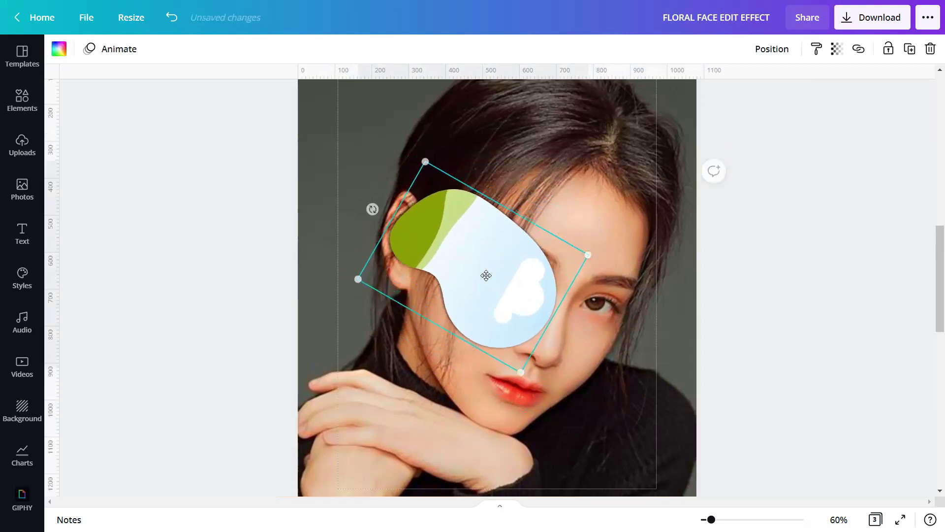
left_click_drag(485, 271, 485, 277)
left_click_drag(426, 163, 429, 169)
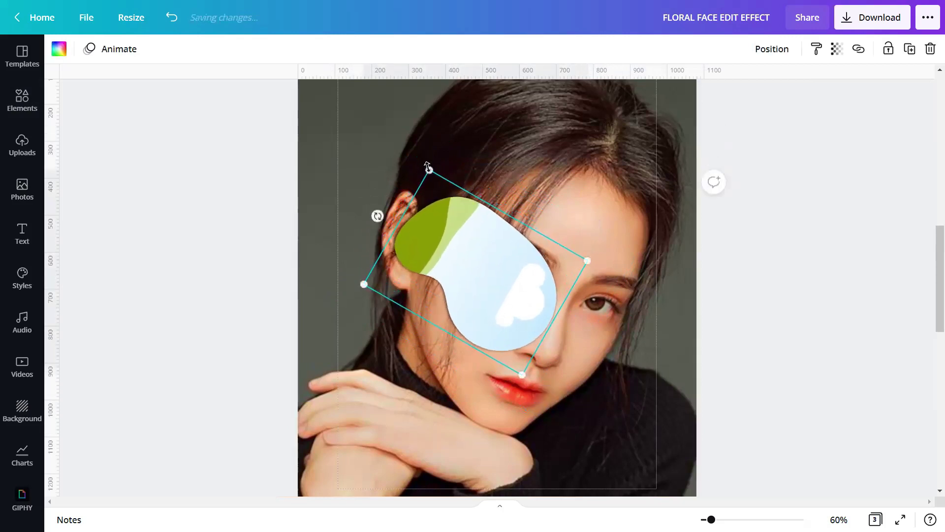
left_click_drag(525, 333, 516, 315)
mouse_move(384, 274)
left_mouse_down()
mouse_move(365, 277)
mouse_move(378, 276)
left_mouse_up()
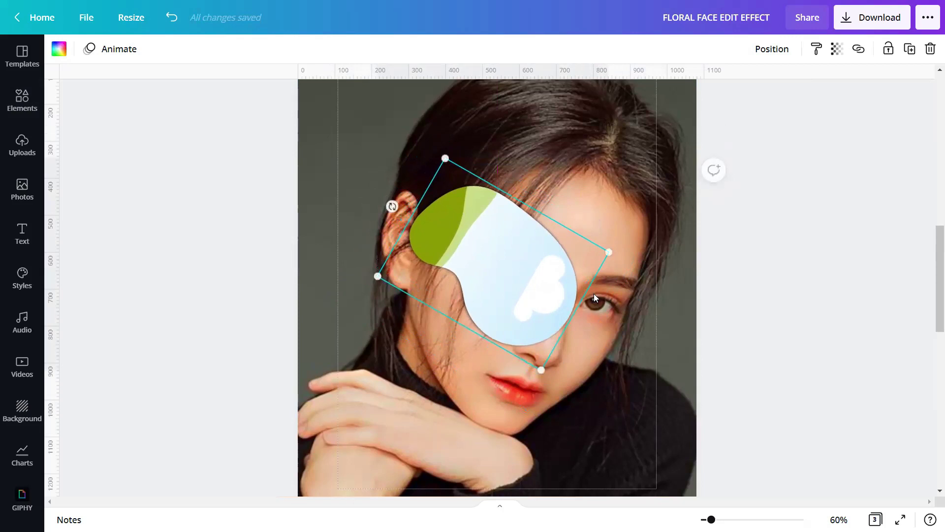
left_click(722, 282)
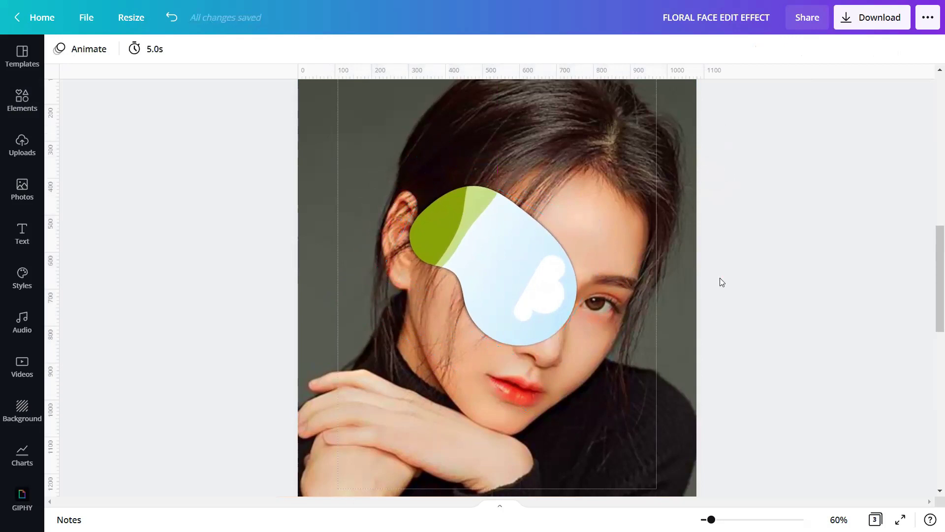
Duplicate the blob frame twice and place the copies side by side on the lower part of the portrait.
left_click(514, 268)
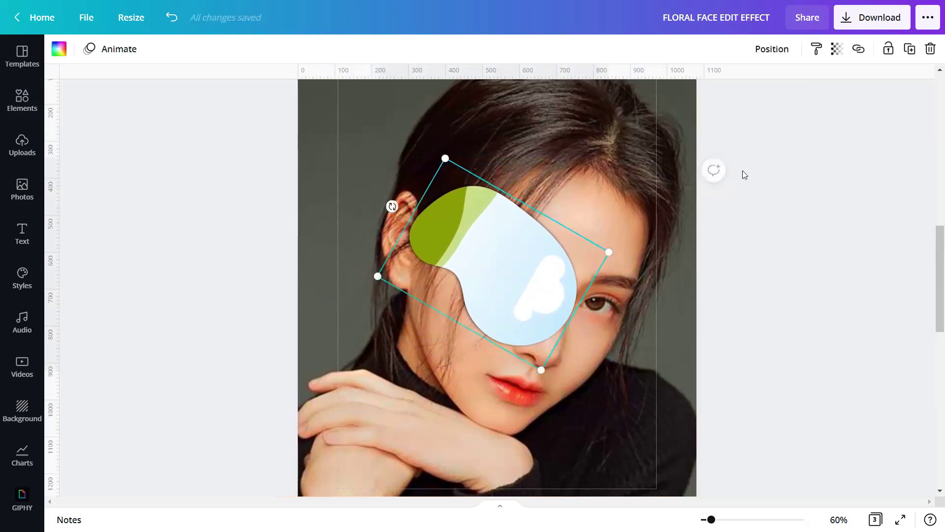
left_click(904, 54)
left_click_drag(515, 297, 595, 403)
left_click(910, 49)
left_click(774, 261)
scroll(748, 284, "down", 2)
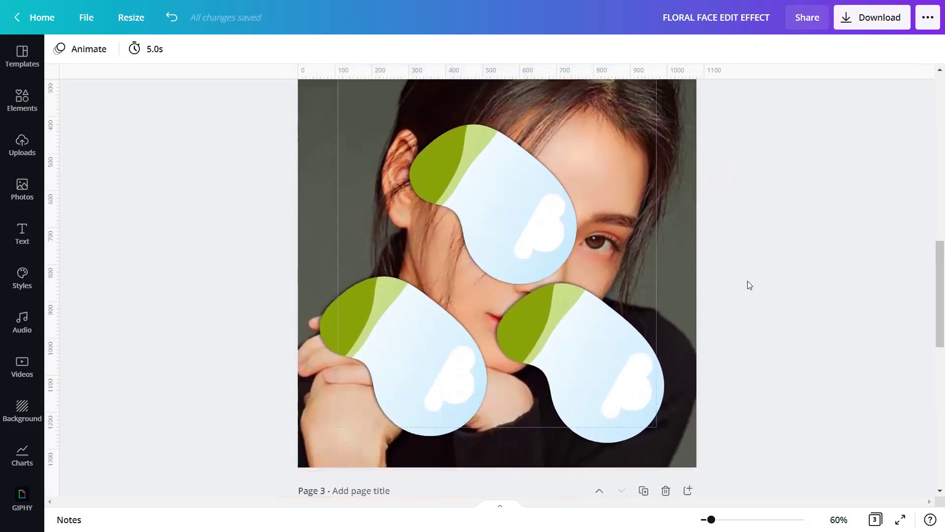
Color the lower-left blob copy black and the lower-right copy with the light skin tone from the photo colors.
left_click(368, 355)
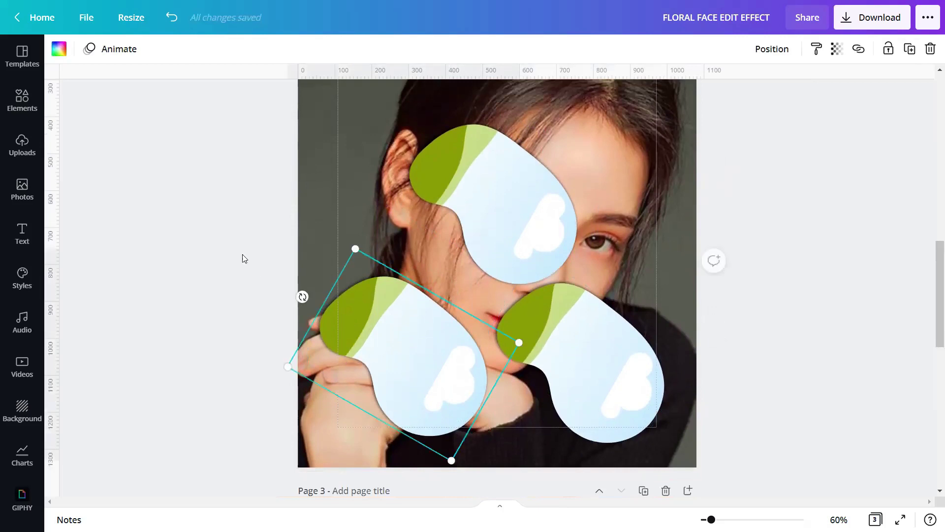
scroll(118, 283, "down", 5)
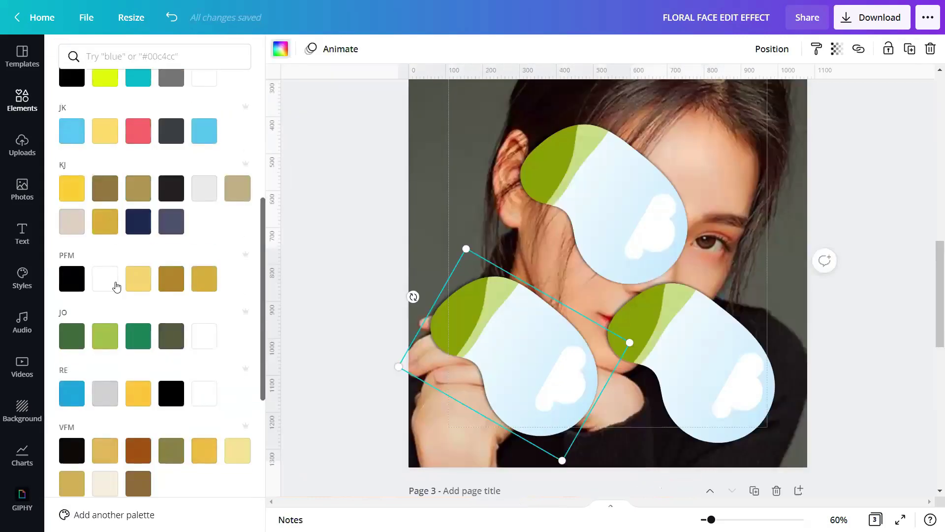
left_click(72, 369)
left_click(707, 373)
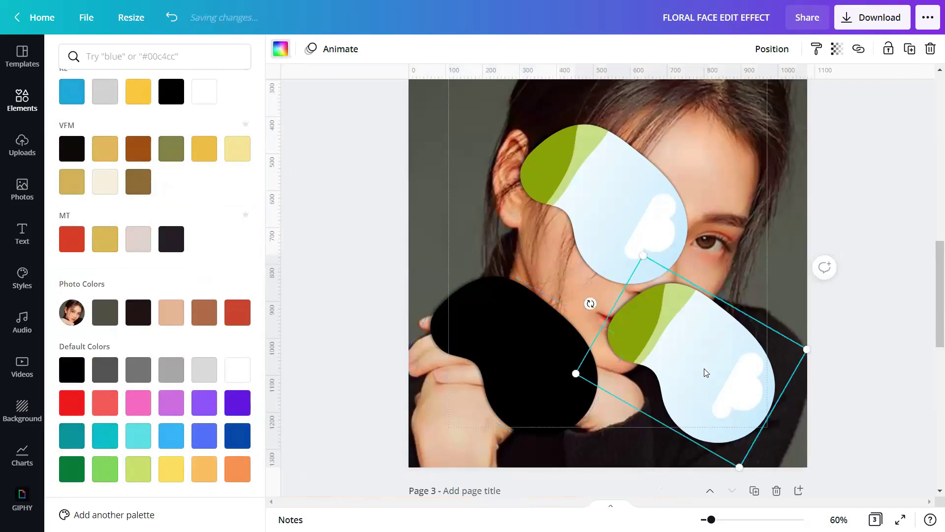
left_click(172, 312)
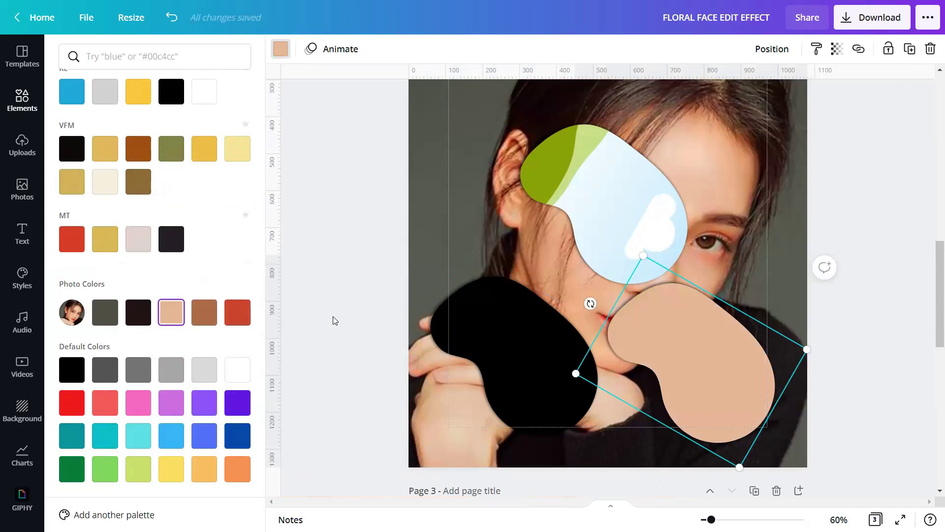
key("Escape")
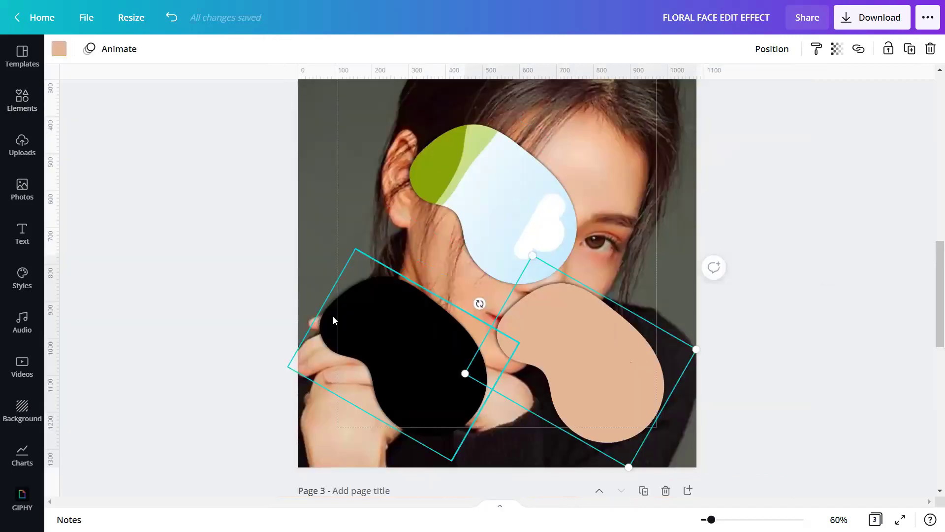
Bring the black blob in front and move it over the skin-toned blob, leaving a thin skin-toned rim along the upper-right edge.
left_click(333, 321)
left_click_drag(384, 338, 428, 340)
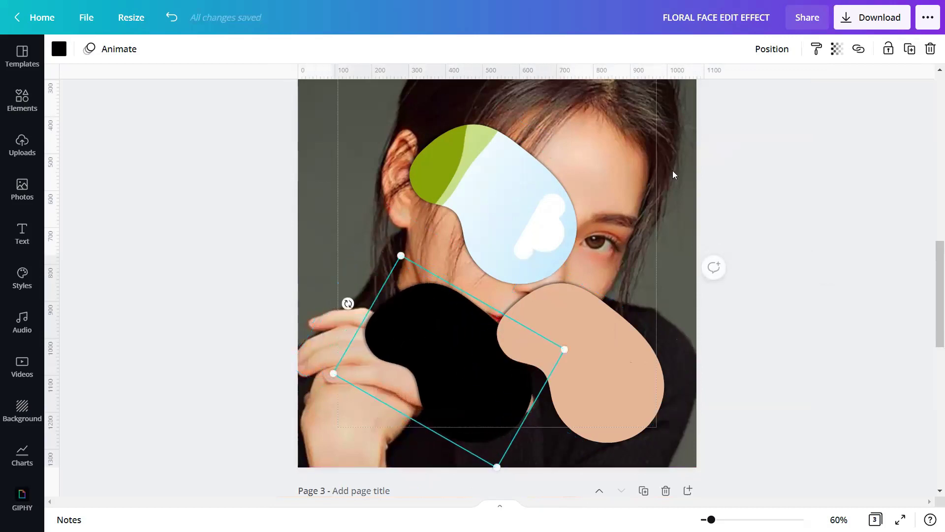
left_click(774, 51)
left_click(636, 88)
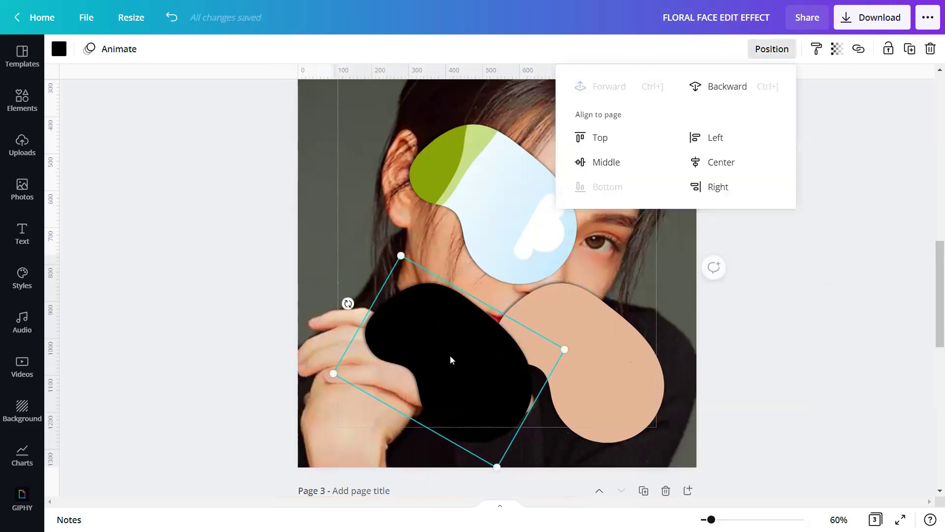
left_click_drag(450, 359, 577, 364)
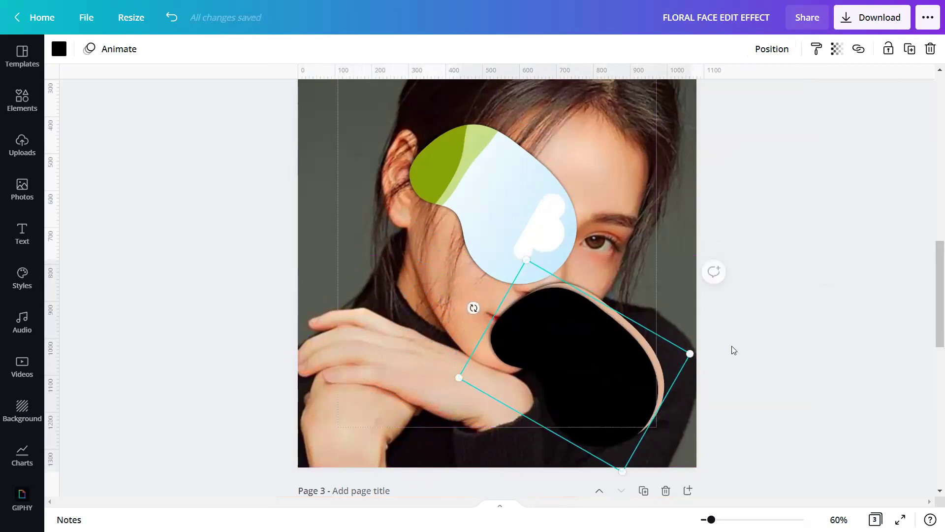
Nudge the black blob slightly down and left to refine the skin-toned rim, and group it with the skin-toned blob.
left_click(764, 343)
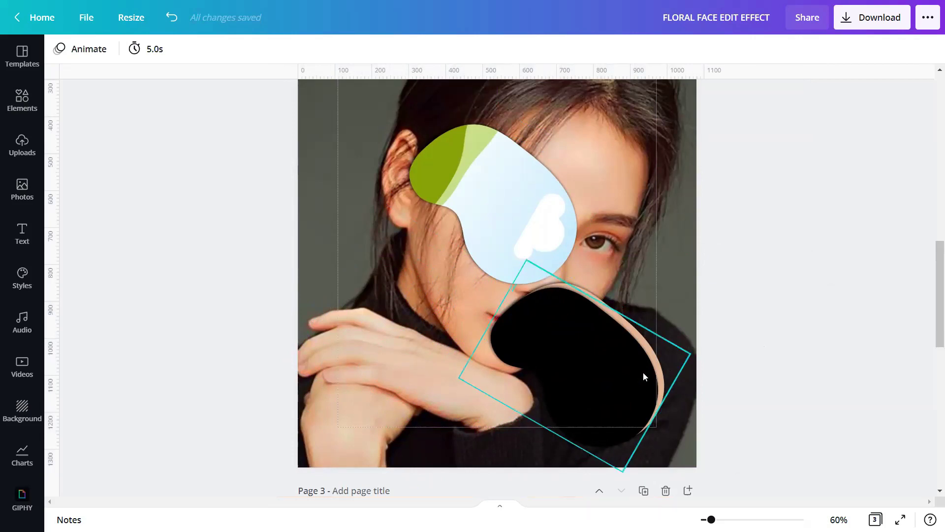
left_click_drag(634, 372, 627, 377)
left_click(764, 364)
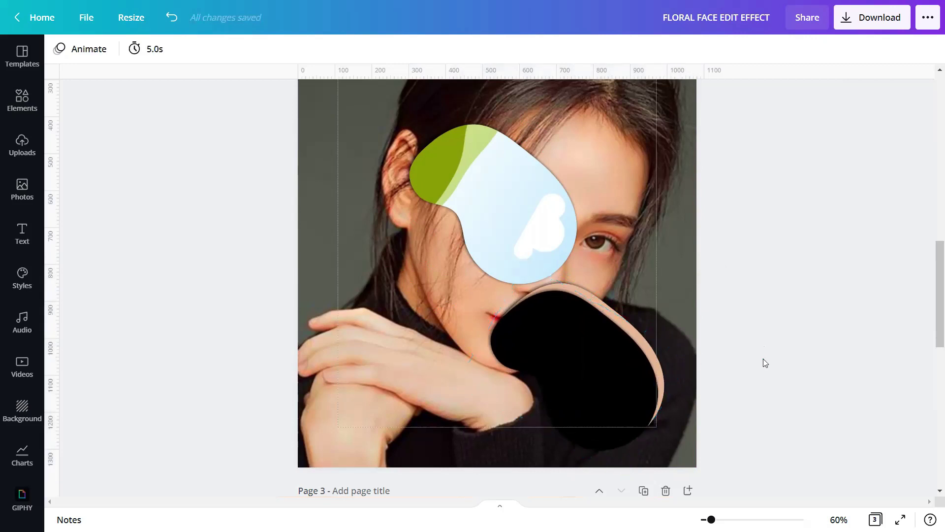
left_click_drag(758, 363, 645, 375)
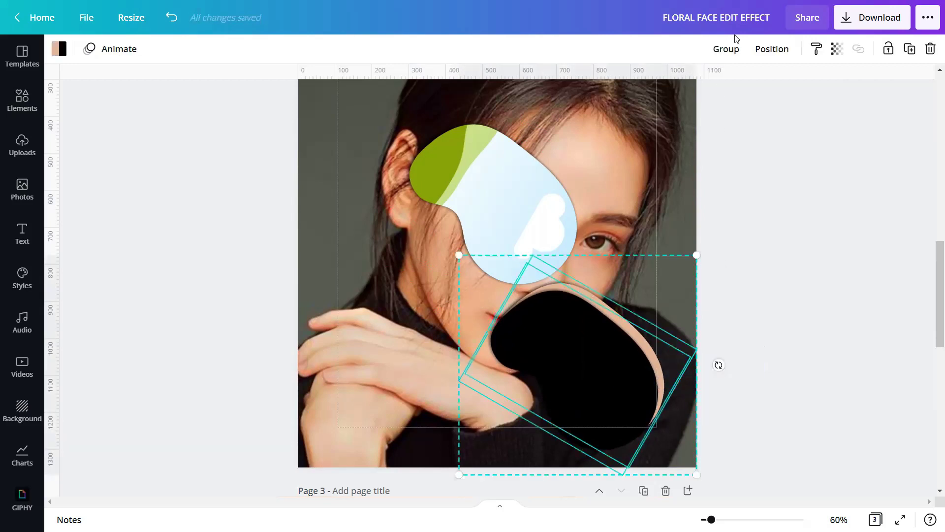
left_click(738, 49)
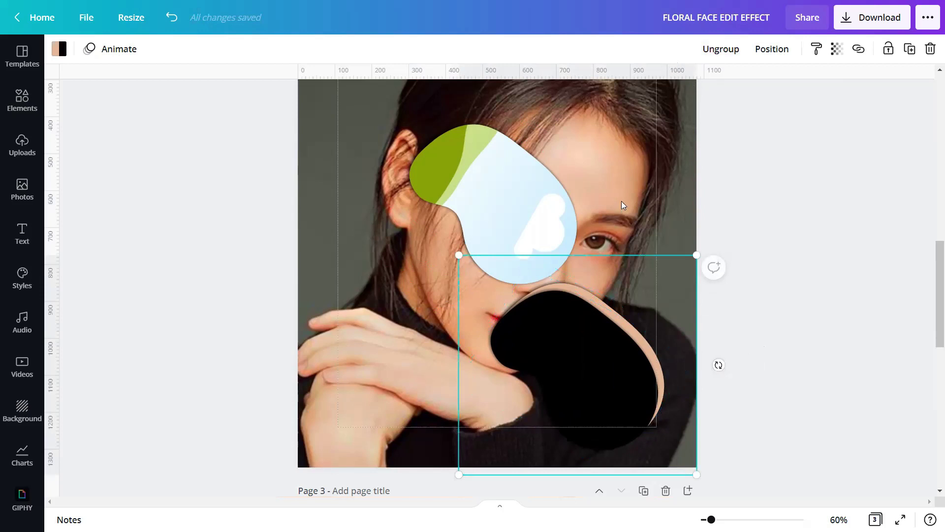
Move the grouped blobs over the face so they match the blob frame, and send the group behind the frame.
left_click_drag(613, 377, 530, 208)
right_click(534, 232)
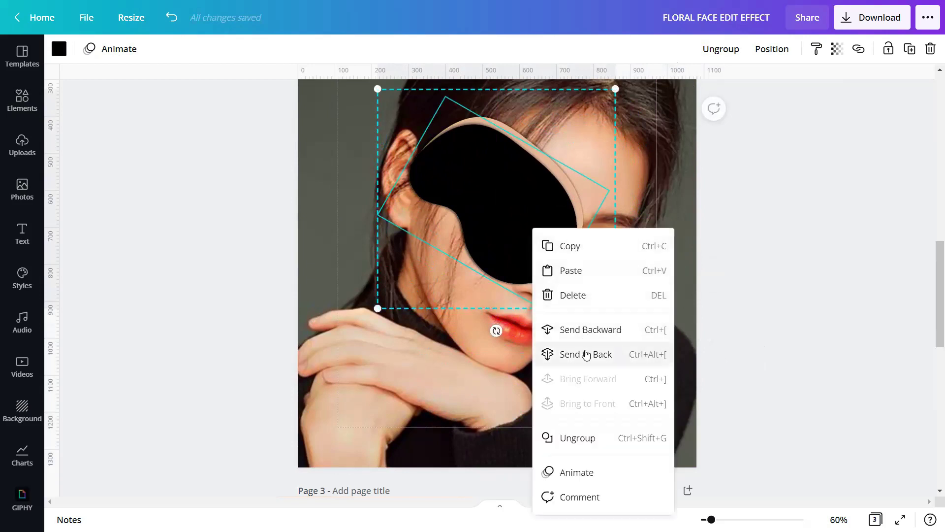
left_click(586, 353)
left_click(713, 247)
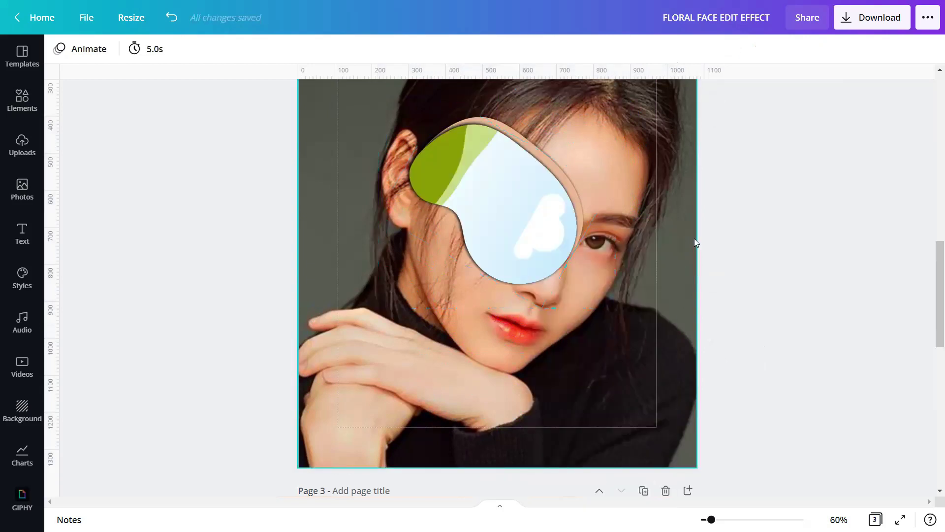
Lock the group of black and skin-toned blobs in place behind the frame.
left_click(602, 153)
left_click(886, 49)
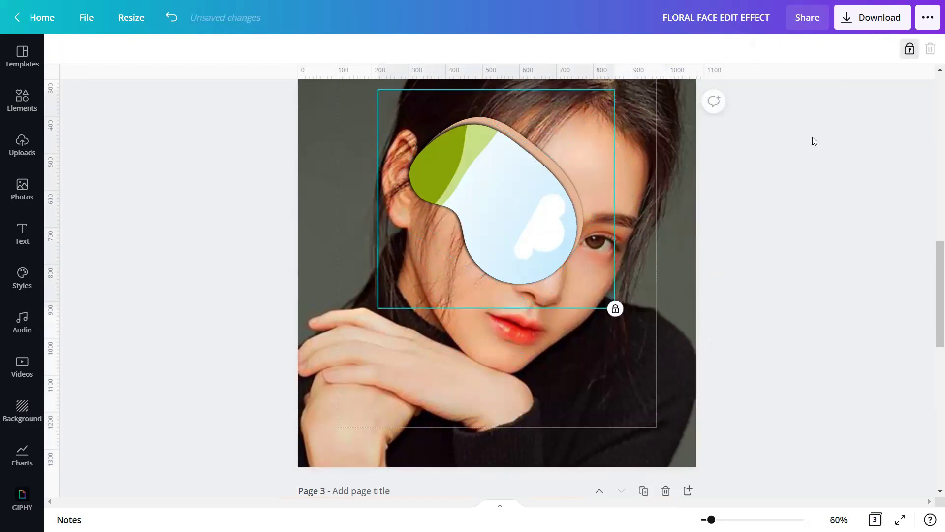
left_click(717, 316)
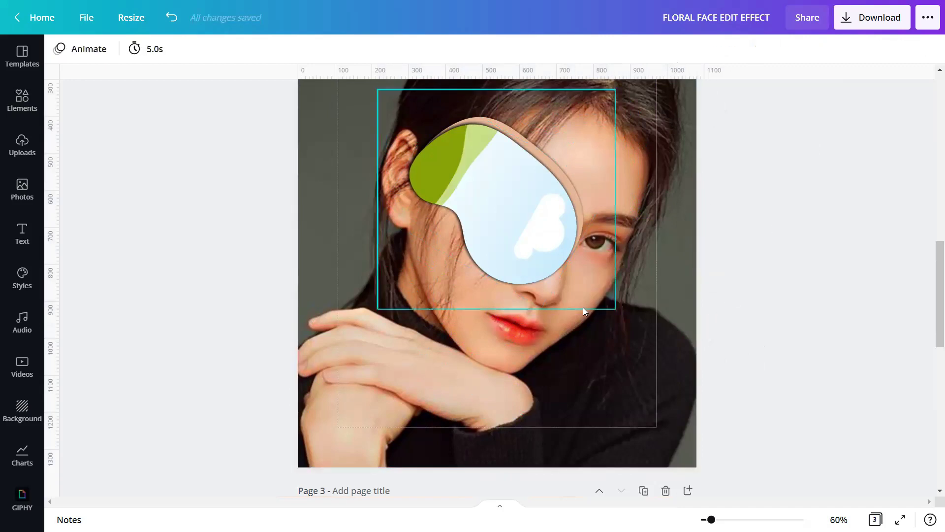
Shift the blob frame slightly down and left so a black rim shows along its upper-right edge.
left_click(506, 191)
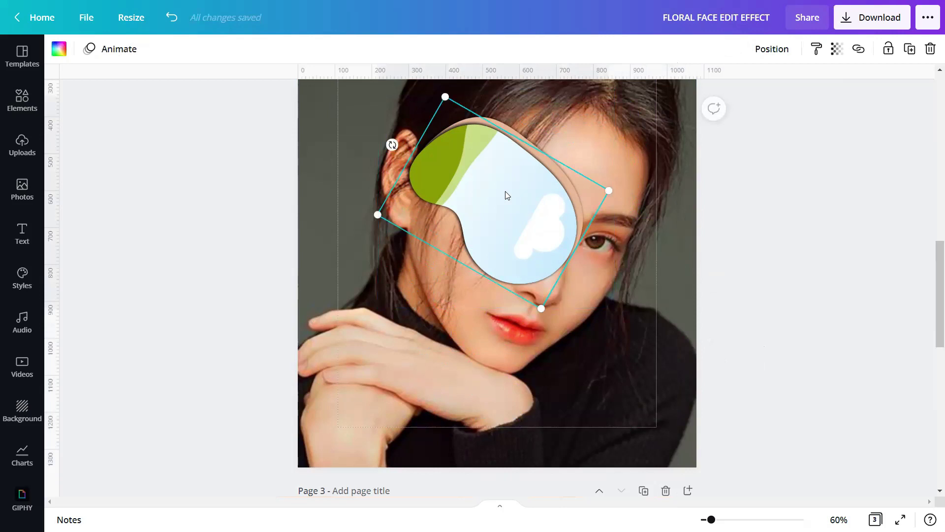
mouse_move(501, 192)
left_mouse_down()
mouse_move(494, 196)
mouse_move(504, 210)
left_mouse_up()
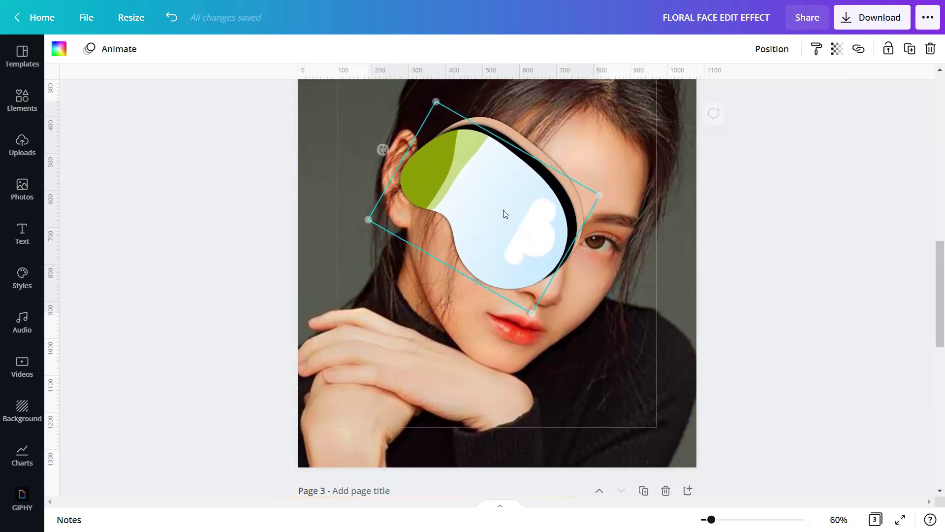
left_click(735, 271)
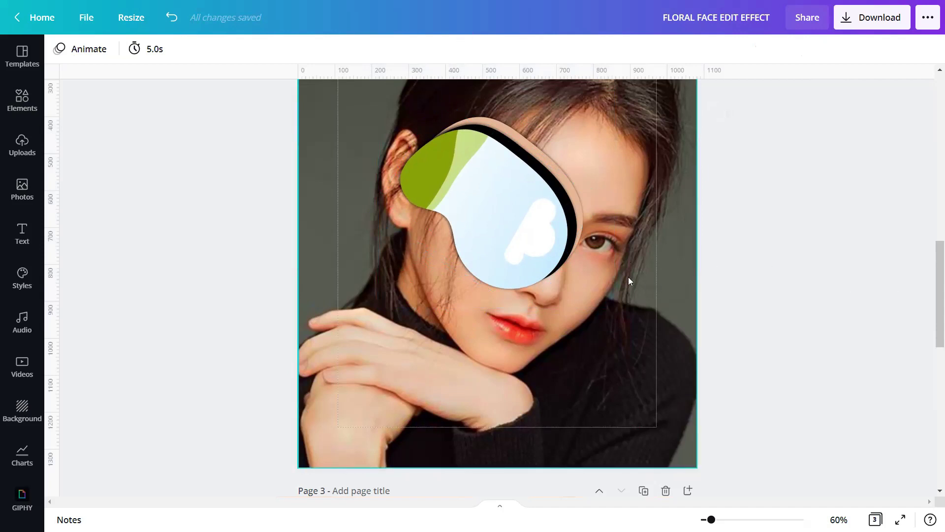
Move the portrait photo from page 3 onto page 2, over the lower-right part of the background portrait.
scroll(628, 275, "down", 10)
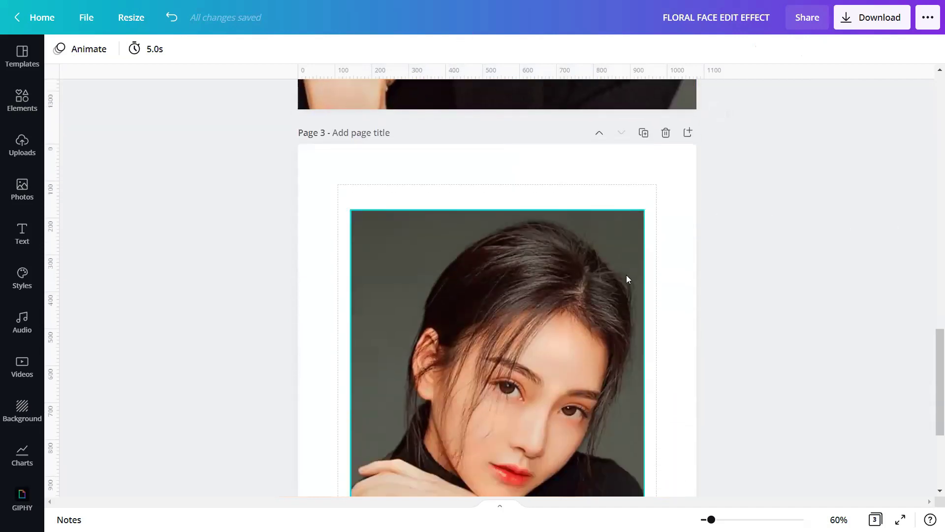
left_click(507, 271)
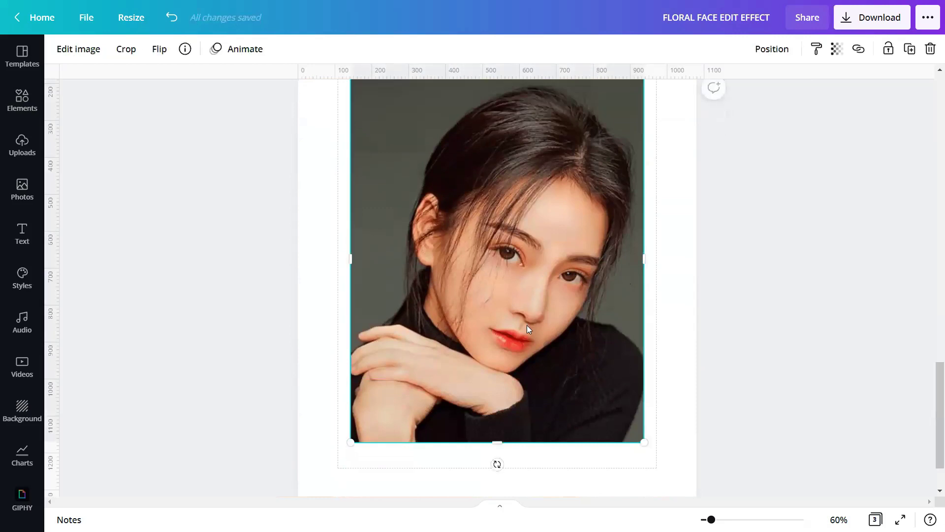
left_click_drag(526, 325, 641, 283)
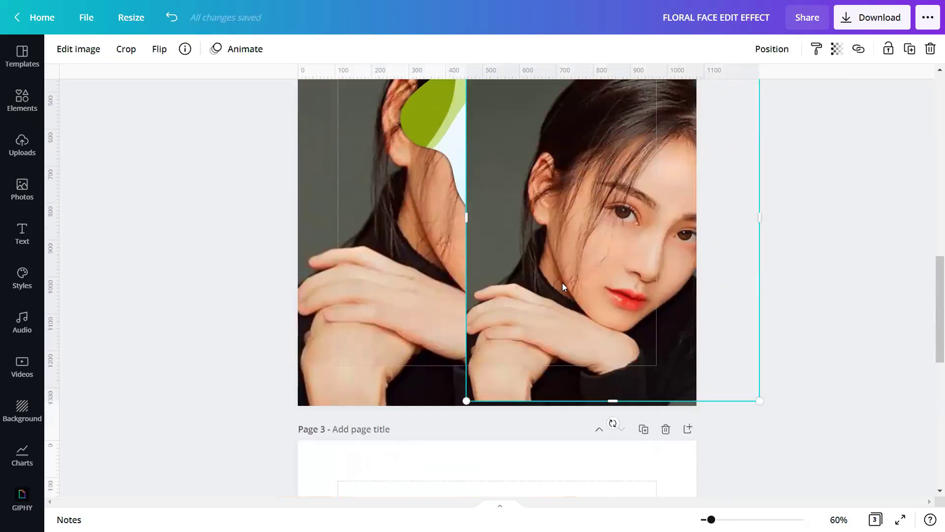
scroll(562, 287, "up", 2)
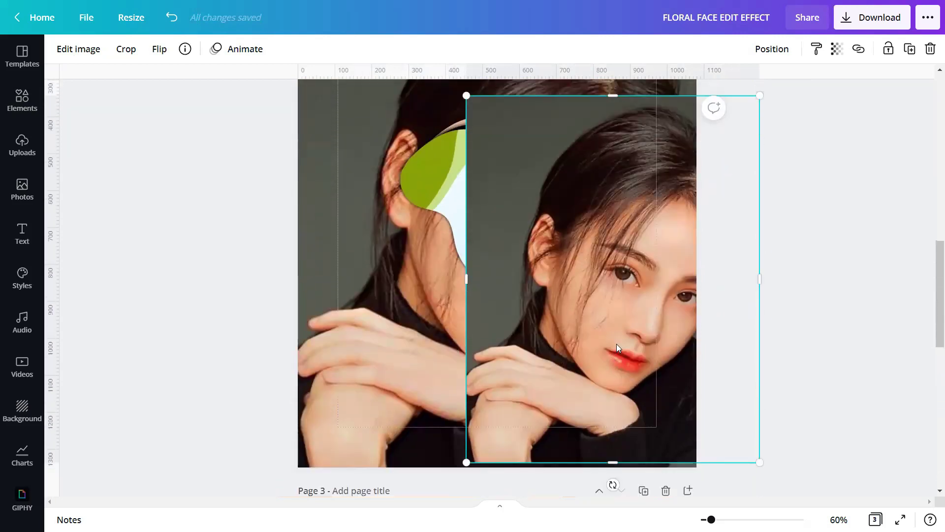
Rotate the portrait photo to offset the frame's tilt and place it upright inside the blob frame.
scroll(617, 344, "up", 2)
scroll(616, 343, "down", 2)
left_click_drag(611, 483, 791, 179)
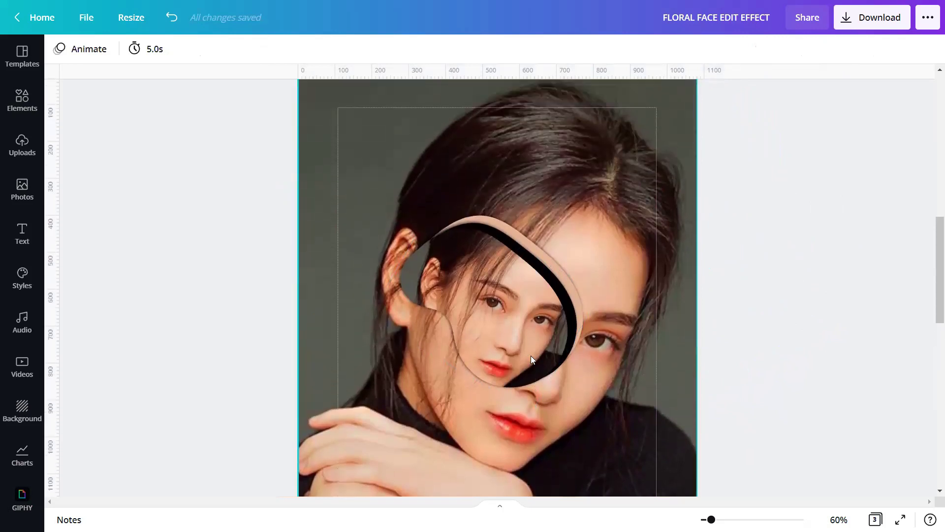
Enlarge and reposition the photo inside the blob frame until it fills the page and lines up with the background portrait.
scroll(530, 355, "up", 3)
left_click(490, 303)
double_click(472, 305)
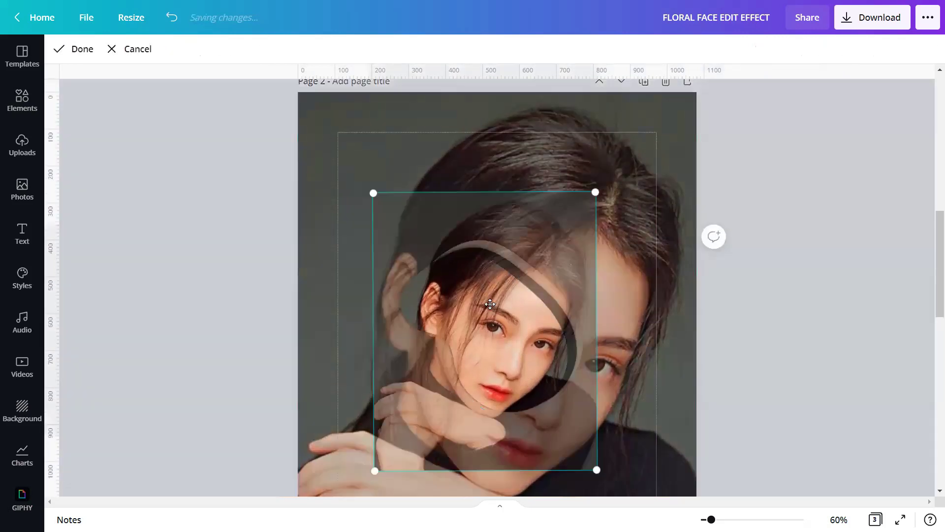
scroll(457, 308, "up", 3)
left_click_drag(373, 316, 270, 244)
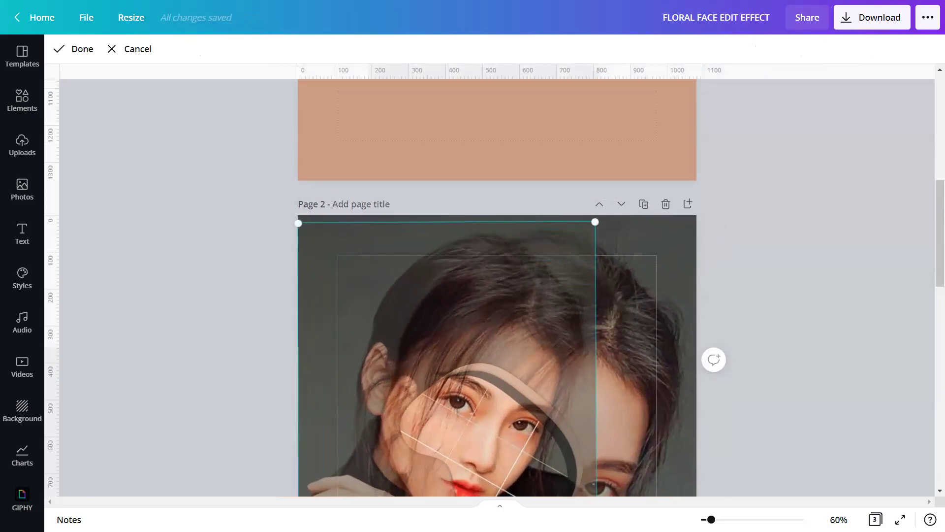
scroll(612, 435, "down", 5)
scroll(527, 348, "down", 2)
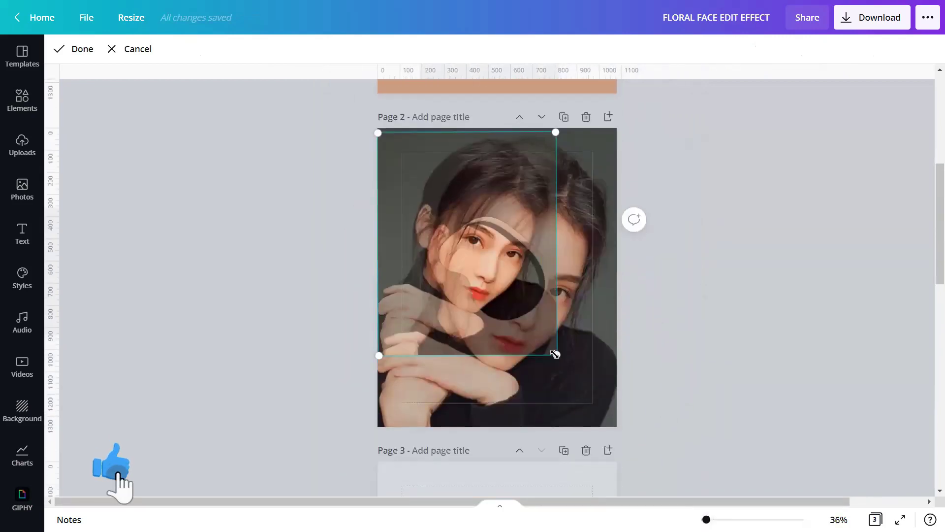
left_click_drag(556, 354, 612, 426)
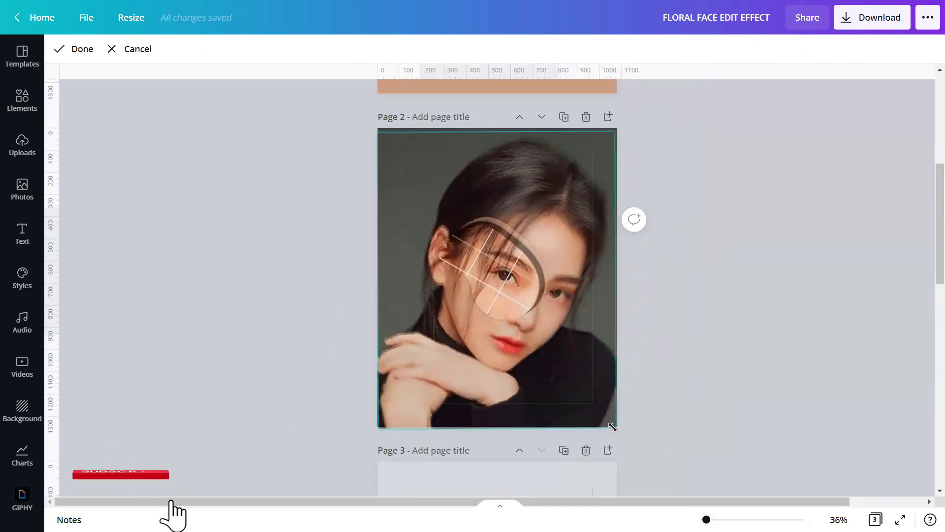
left_click_drag(614, 130, 615, 129)
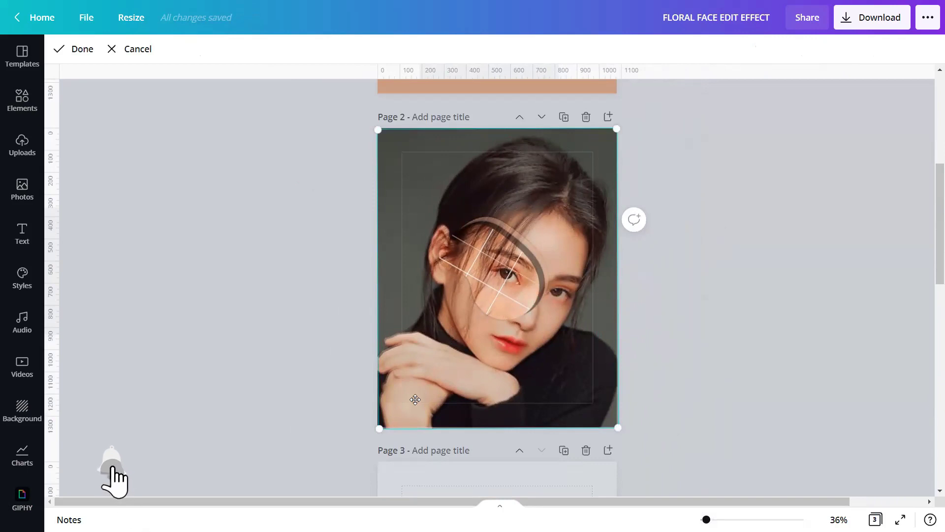
left_click_drag(415, 399, 414, 398)
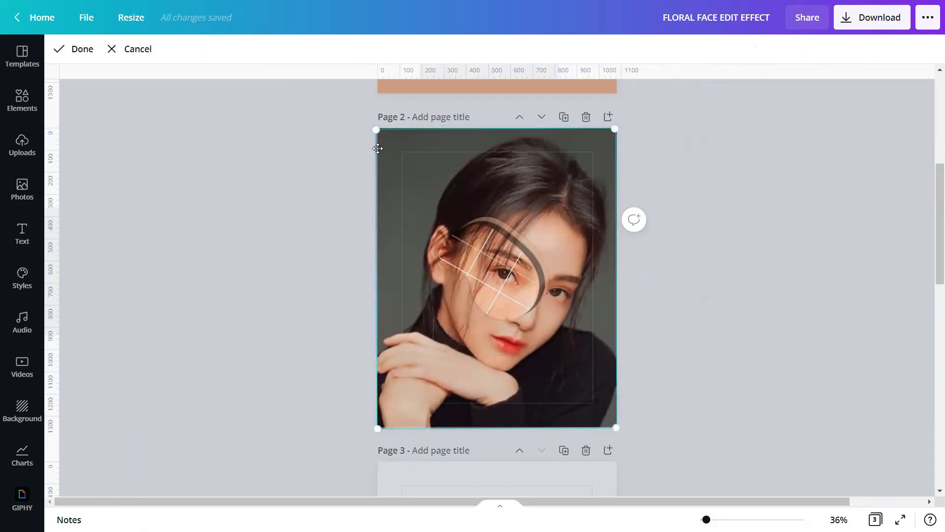
left_click(649, 297)
Lock the position of the blob frame containing the portrait.
left_click_drag(706, 519, 711, 519)
left_click(532, 270)
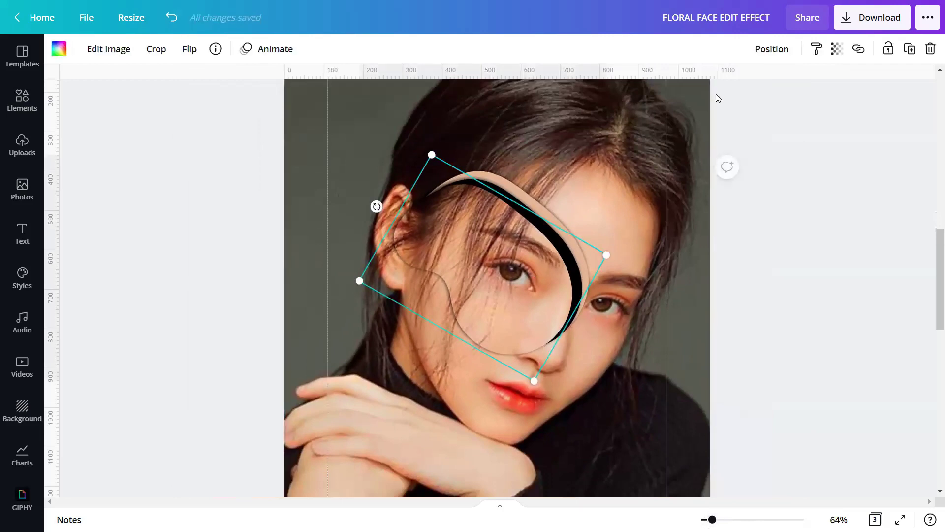
left_click(889, 50)
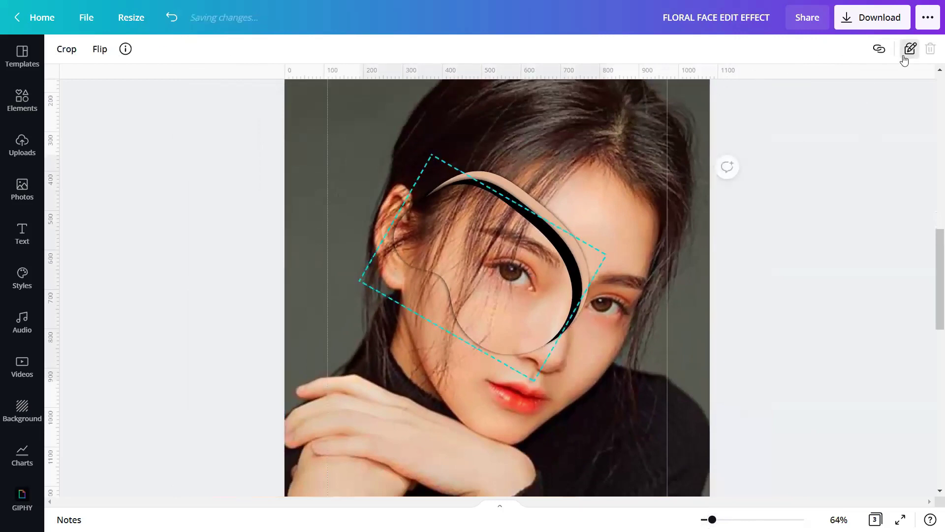
left_click(660, 237)
mouse_move(712, 519)
left_mouse_down()
mouse_move(728, 519)
mouse_move(709, 520)
left_mouse_up()
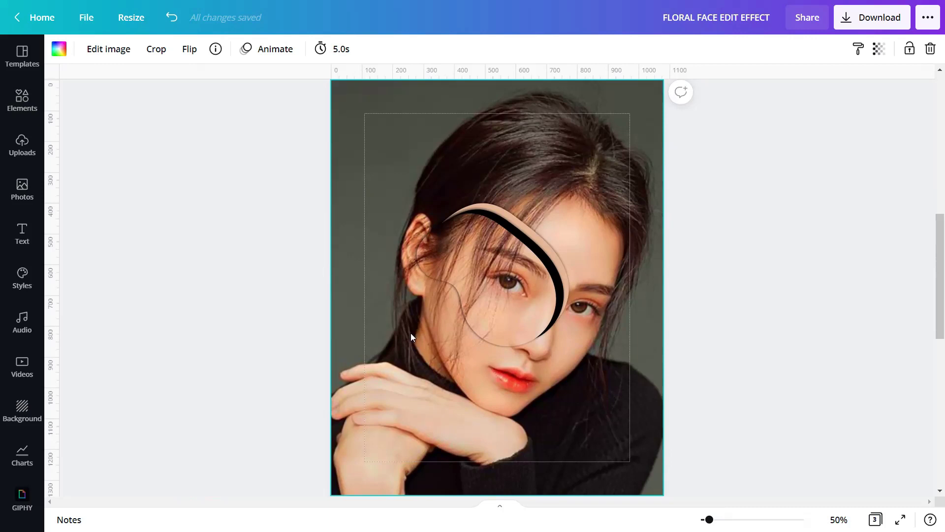
Add the uploaded pink tulip and yellow tulip images to page 2.
left_click(18, 148)
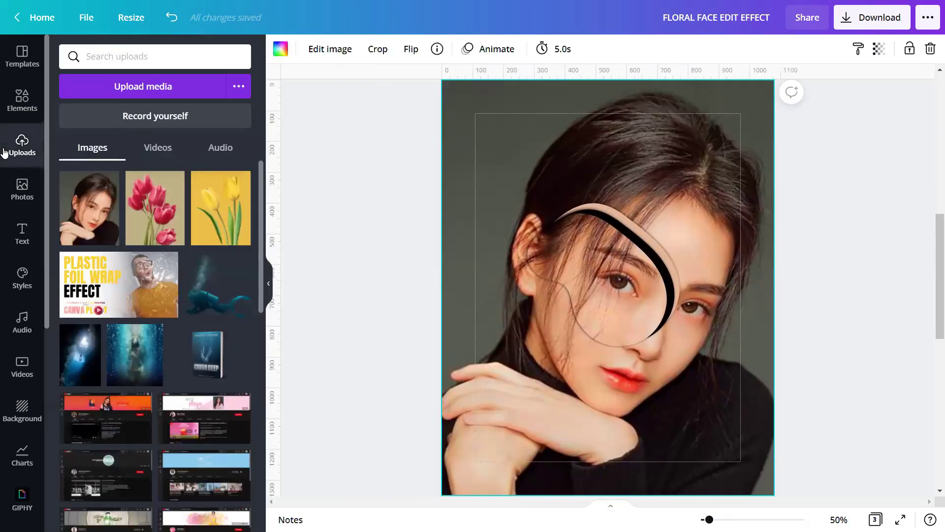
left_click(154, 216)
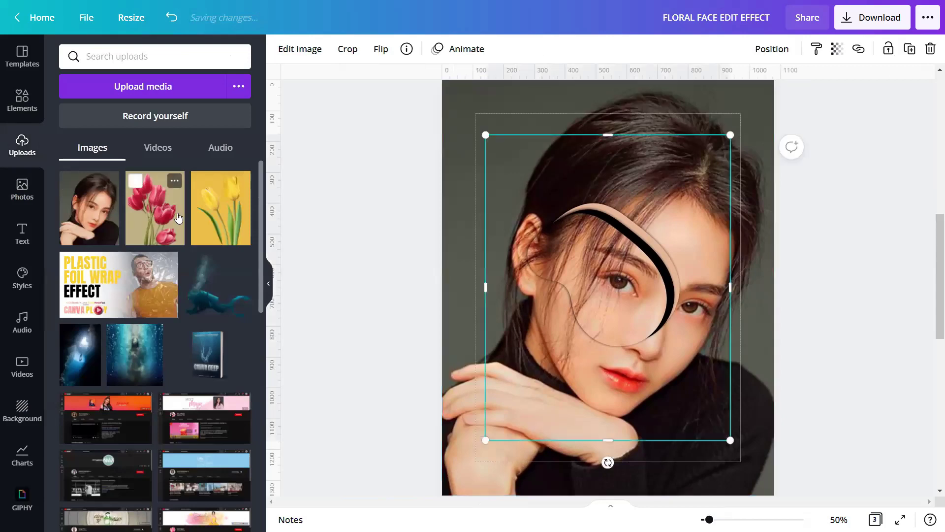
left_click(210, 220)
left_click(274, 273)
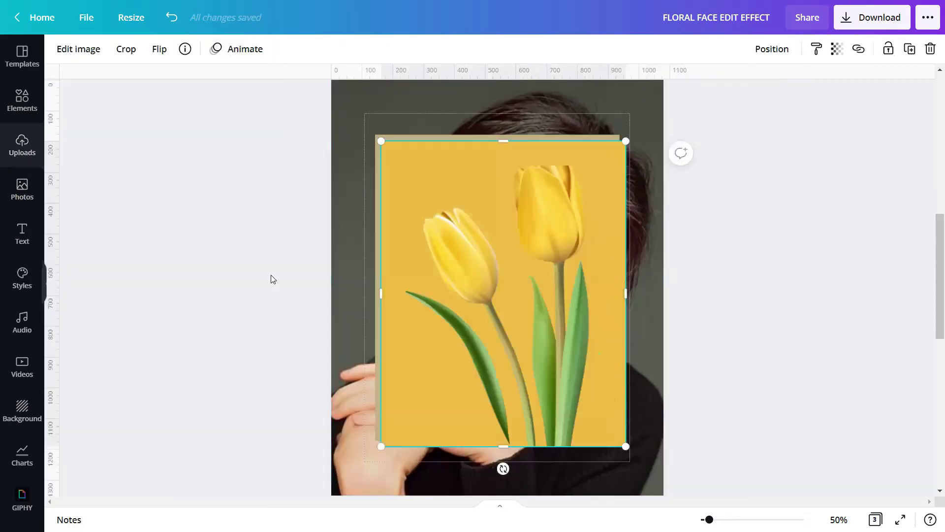
Shrink the pink and yellow tulip images to matching sizes and place them side by side over the portrait.
left_click_drag(342, 272, 413, 348)
left_click_drag(557, 205, 468, 335)
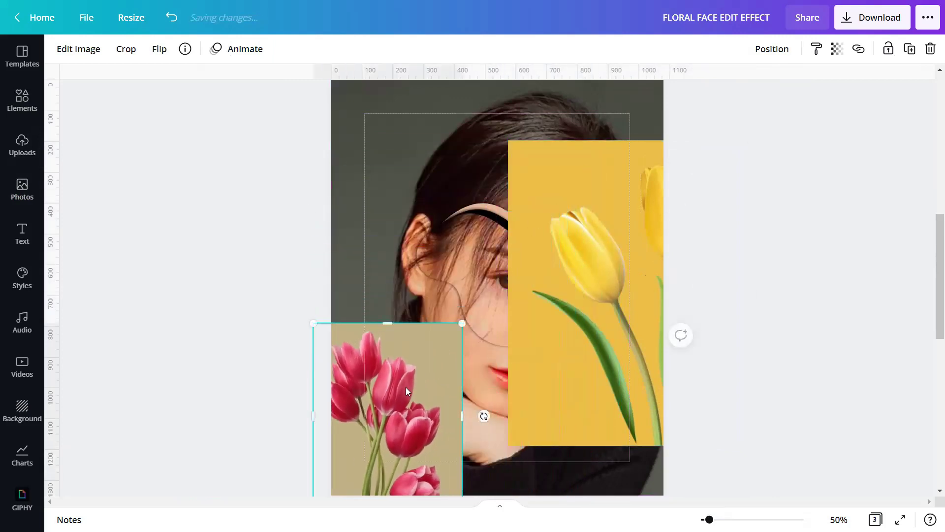
left_click_drag(405, 387, 422, 306)
left_click(592, 254)
left_click_drag(592, 254, 585, 351)
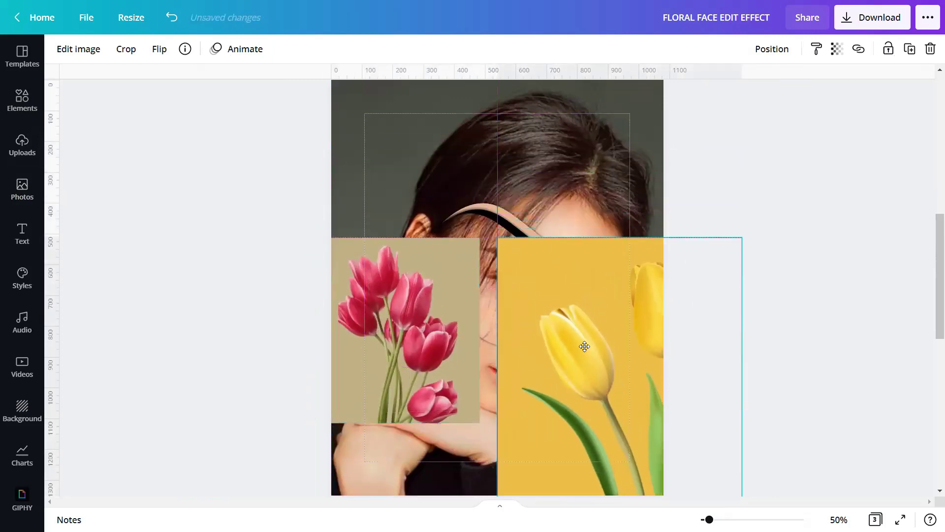
scroll(679, 367, "down", 3)
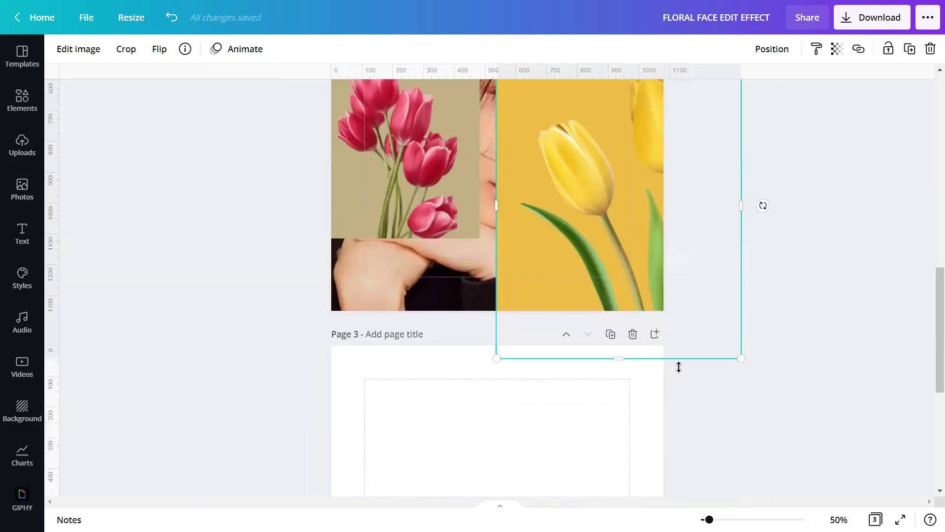
left_click_drag(725, 343, 635, 243)
scroll(721, 328, "up", 2)
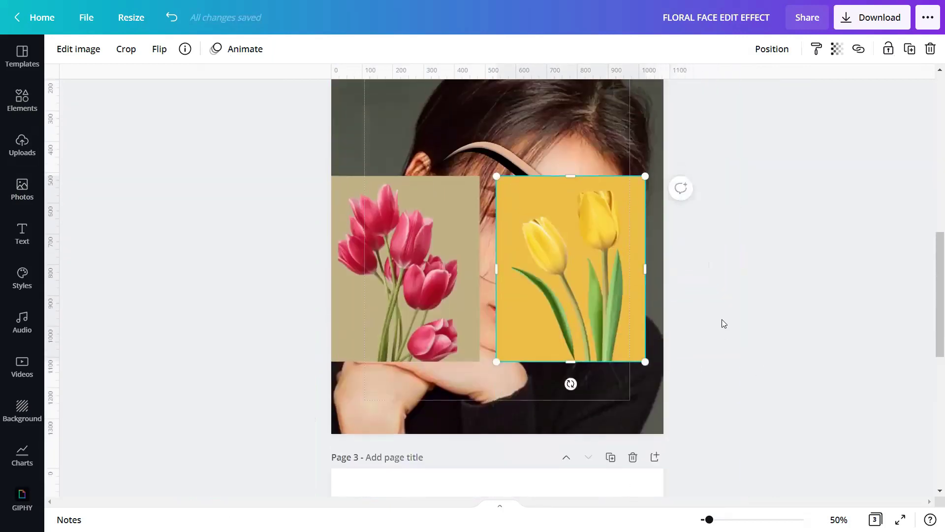
Select both tulip images and center them together horizontally on the page.
left_click(452, 331, "shift")
left_click_drag(565, 327, 574, 329)
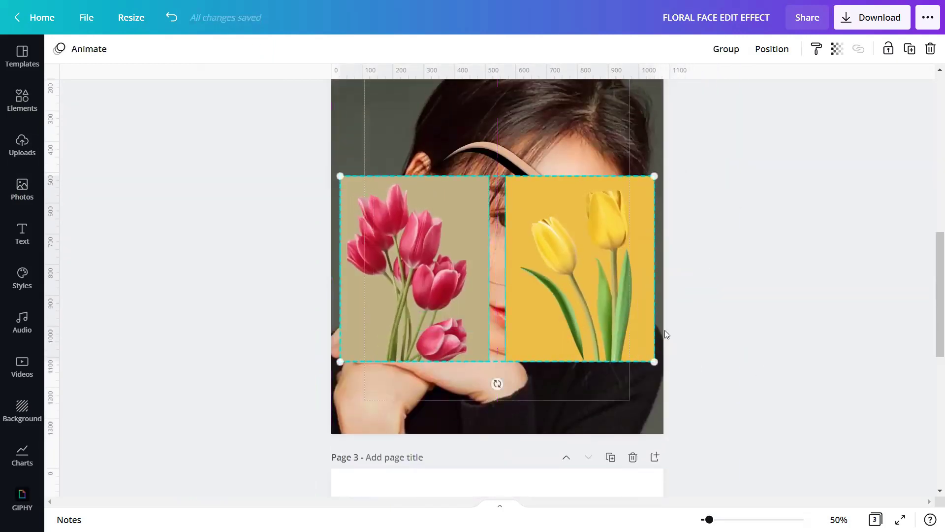
scroll(689, 340, "up", 3)
left_click(692, 339)
scroll(704, 334, "down", 2)
Remove the background from the pink tulip image and apply the result.
left_click(414, 320)
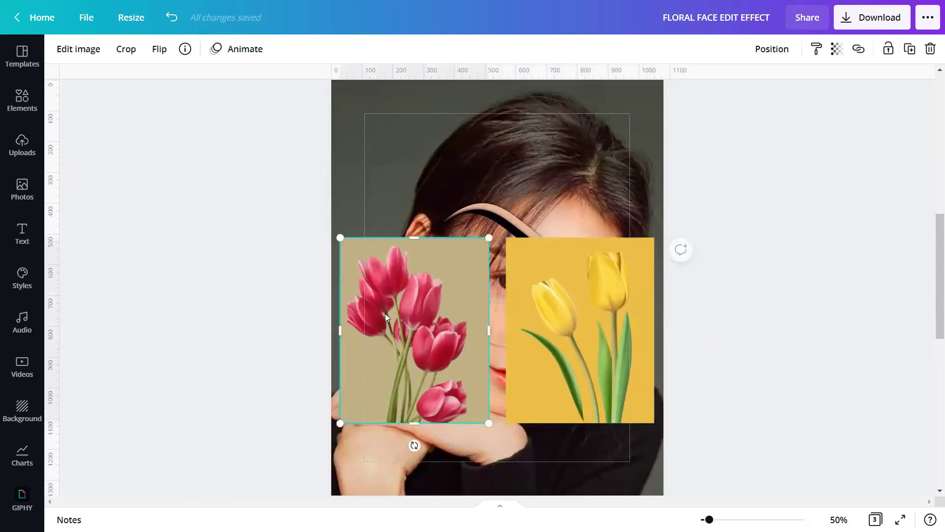
left_click(74, 49)
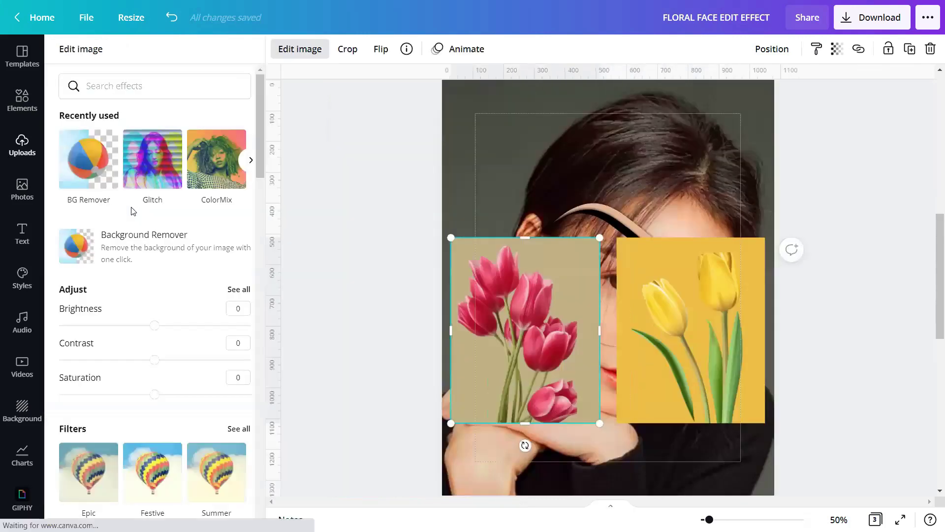
left_click(153, 261)
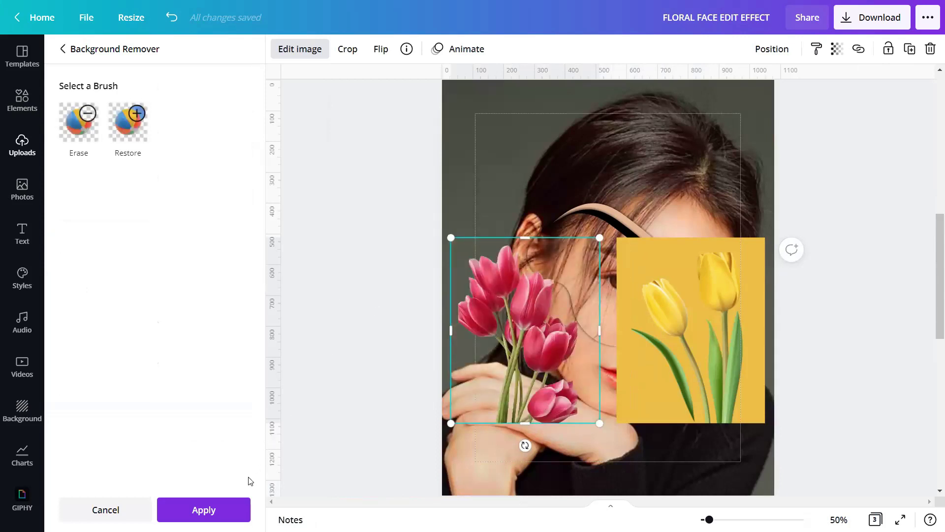
left_click(242, 508)
Cut the yellow tulips out of their background with Background Remover and apply the result.
left_click(643, 369)
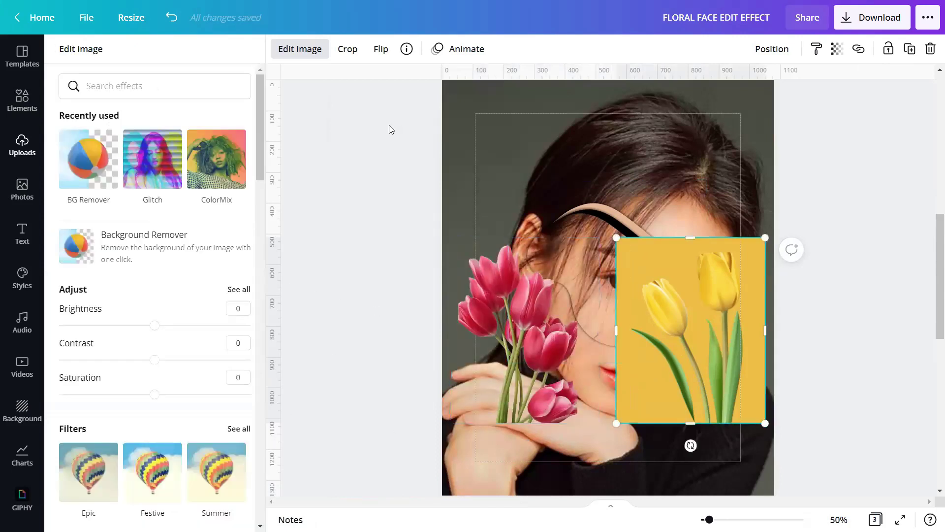
left_click(198, 226)
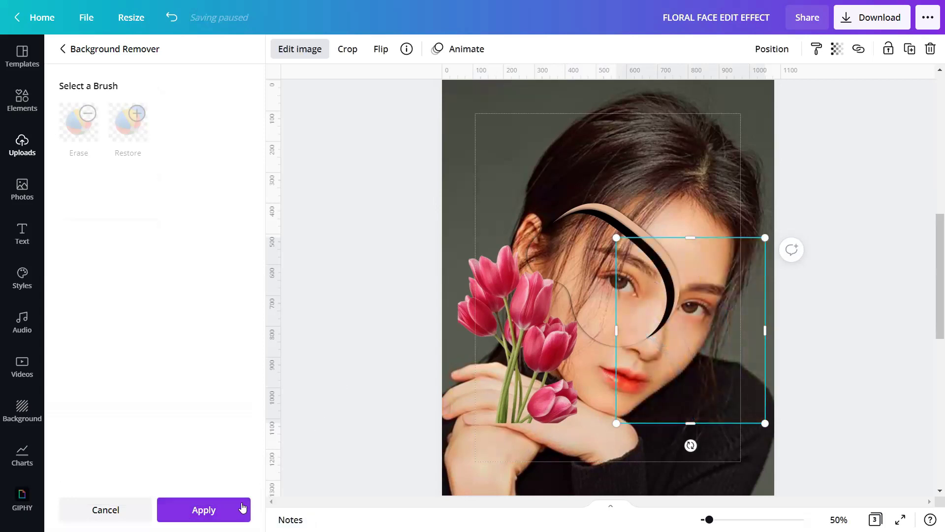
left_click(204, 509)
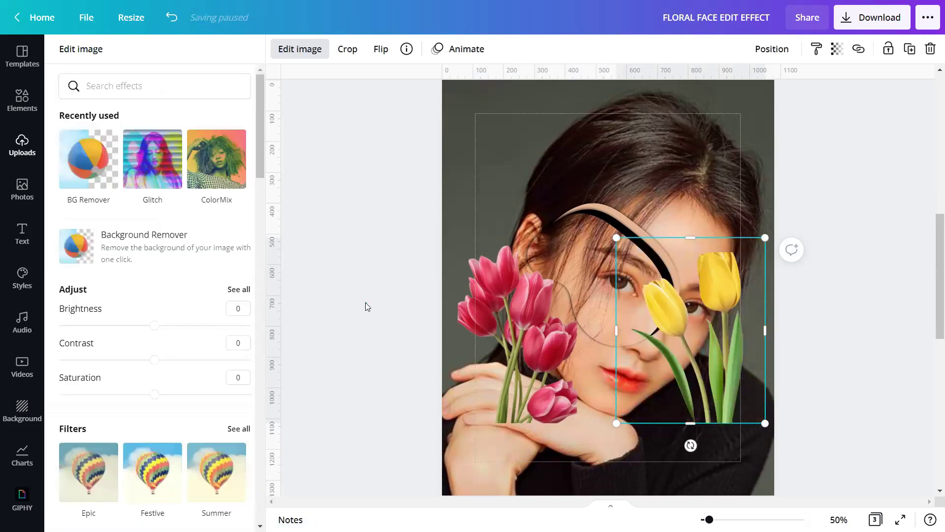
left_click(365, 302)
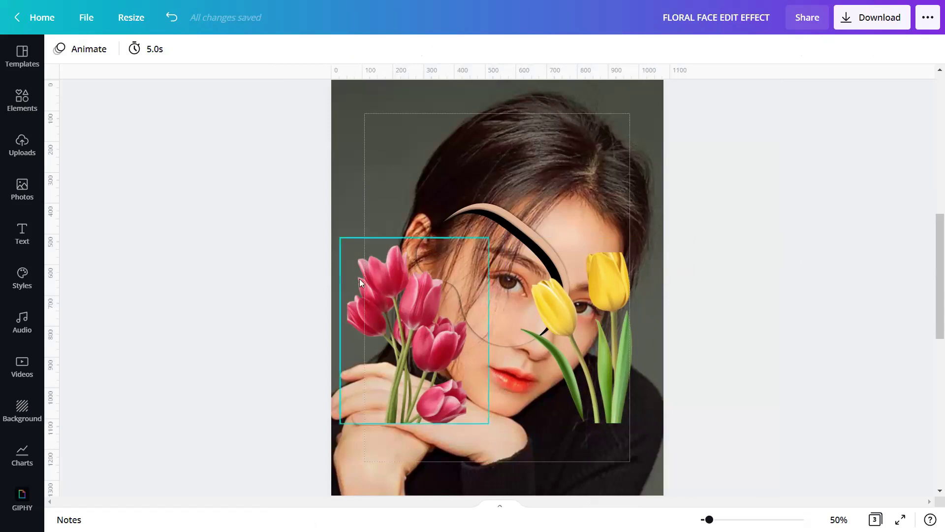
Shrink the pink tulips and place them over the hair and forehead at the upper edge of the blob cutout.
left_click(388, 292)
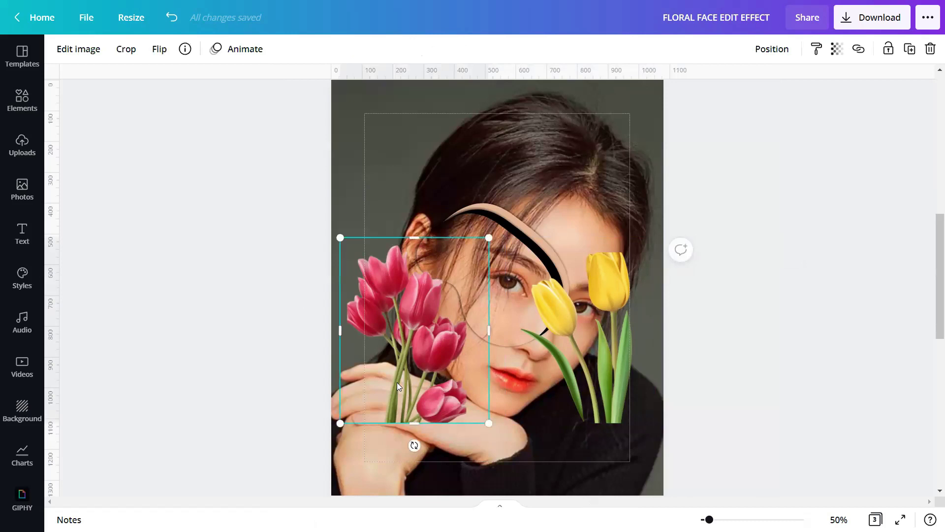
left_click_drag(397, 382, 440, 236)
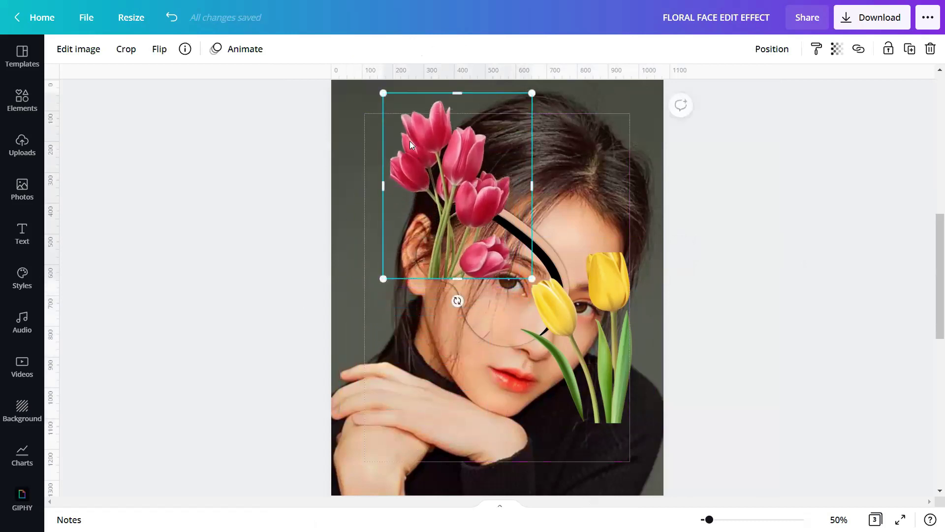
left_click_drag(377, 86, 399, 126)
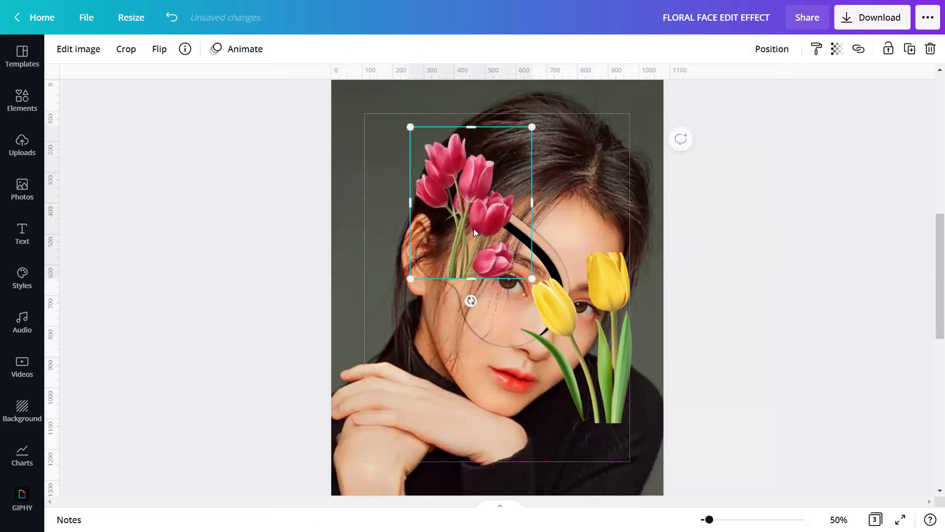
left_click_drag(470, 236, 488, 280)
Tilt a copy of the pink tulips clockwise and position it overlapping the upright bunch on its right.
left_click_drag(486, 322, 449, 333)
left_click_drag(481, 264, 481, 256)
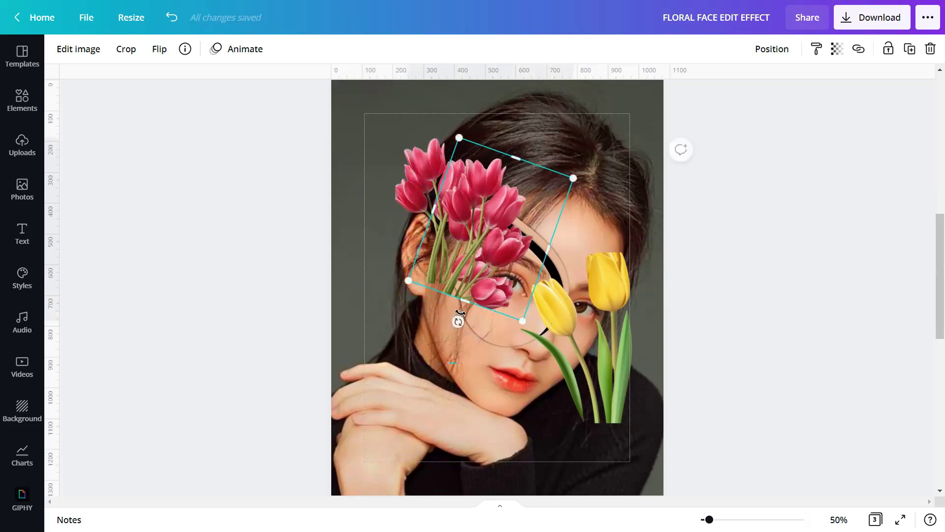
mouse_move(458, 317)
left_mouse_down()
mouse_move(445, 313)
mouse_move(454, 319)
left_mouse_up()
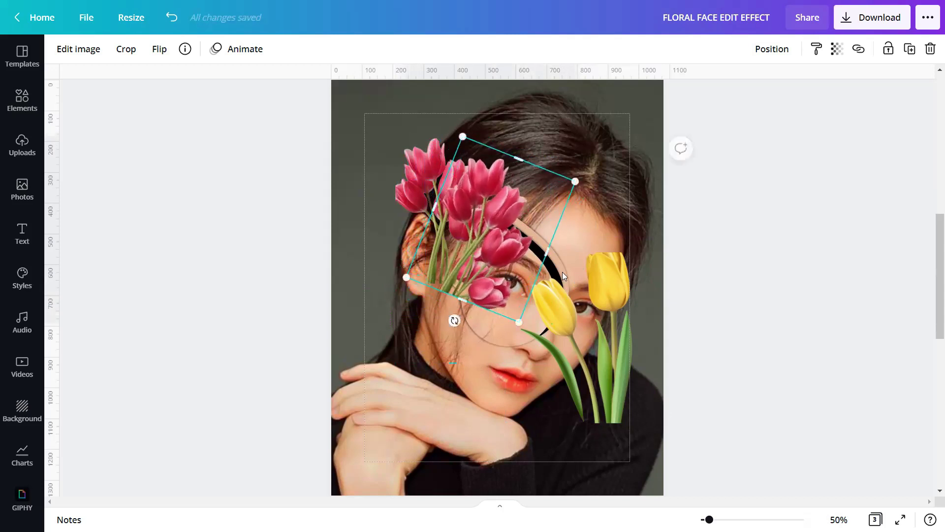
Duplicate the tilted pink tulips, tilt the new copy further clockwise beside the others, and raise the middle bunch slightly to fill the gap.
left_click(908, 48)
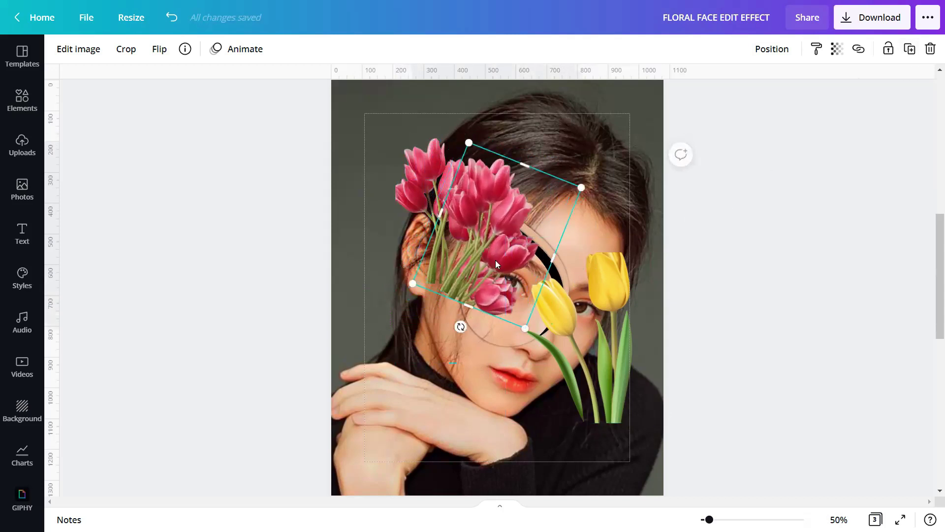
left_click_drag(495, 260, 521, 286)
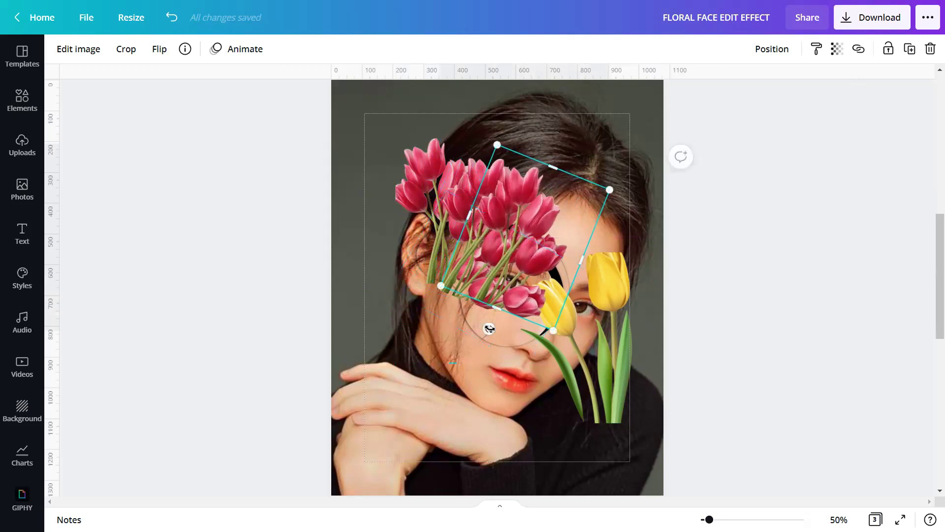
left_click_drag(489, 329, 481, 326)
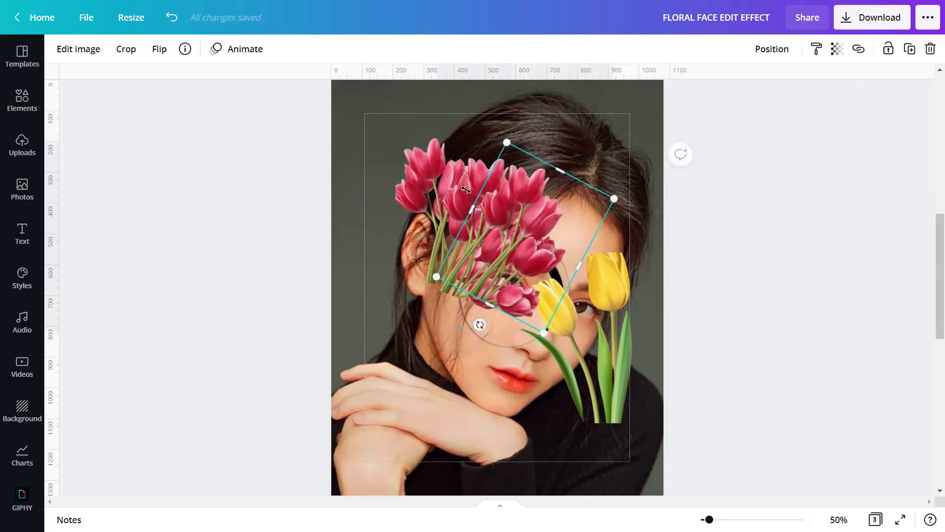
left_click_drag(500, 172, 466, 160)
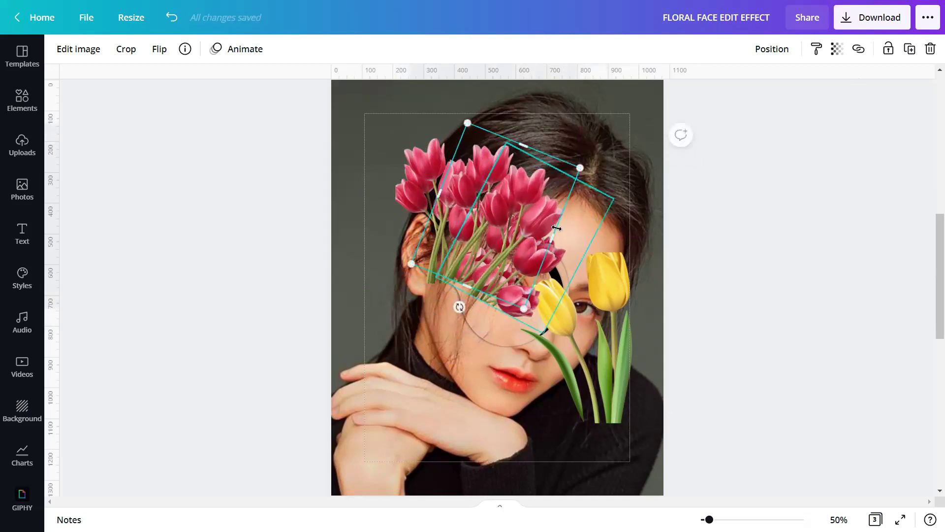
left_click(688, 265)
Shrink the yellow tulips, move them up beside the pink bunches and bring them to the front.
left_click(615, 349)
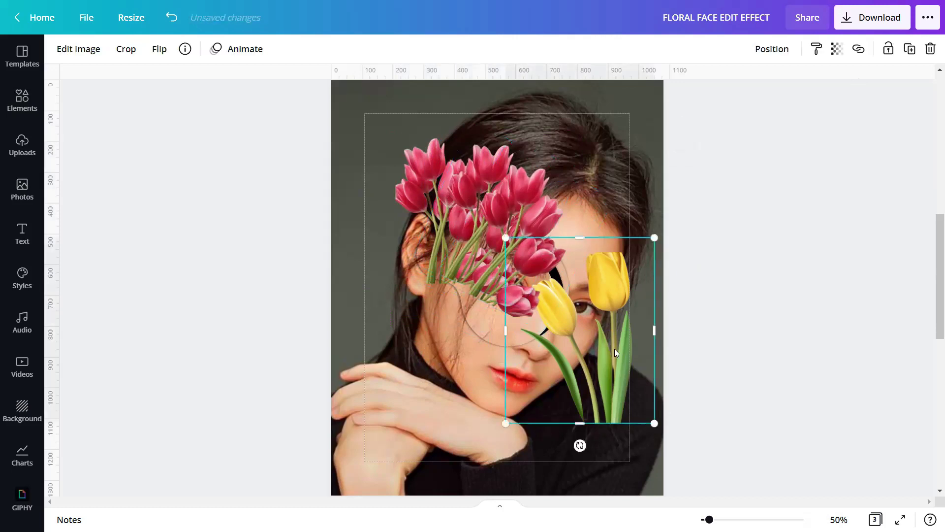
left_click_drag(652, 426, 612, 369)
left_click_drag(573, 342, 563, 277)
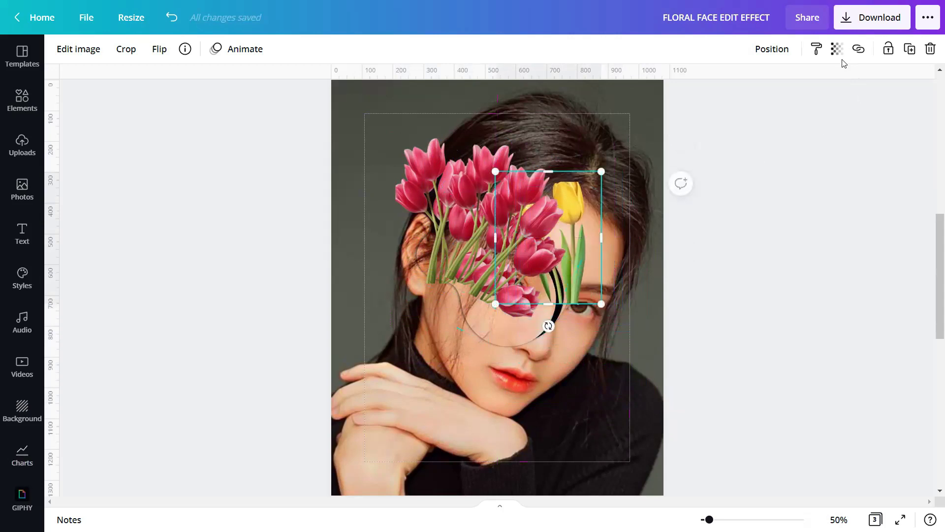
left_click(774, 49)
left_click(596, 87)
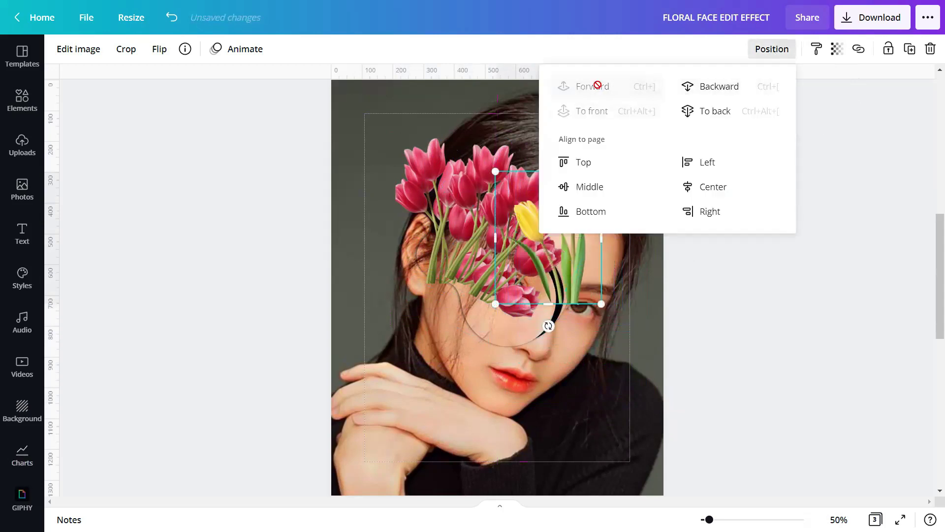
Rotate the yellow tulips clockwise, shrink them further and place them over the right end of the pink tulips.
left_click(557, 276)
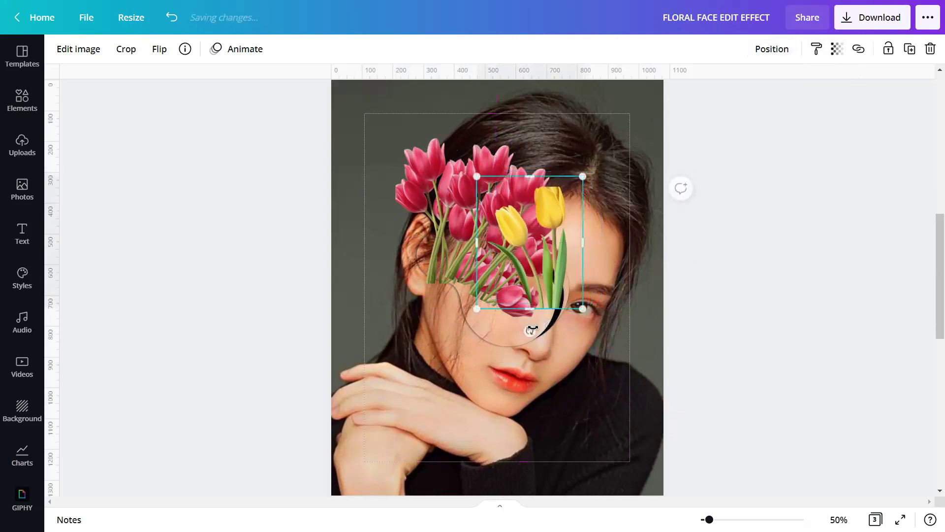
left_click_drag(549, 326, 483, 331)
left_click_drag(533, 252, 545, 264)
left_click_drag(559, 336, 555, 313)
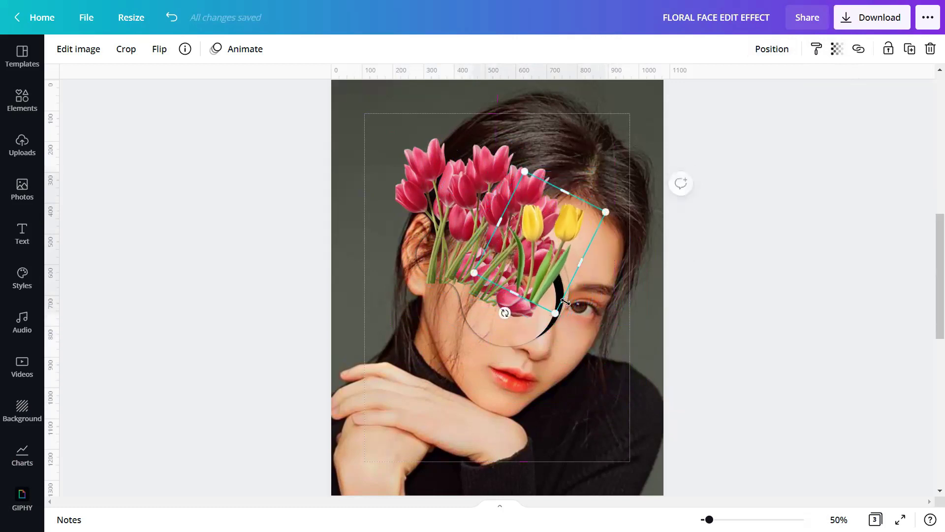
Duplicate the yellow tulips and flip the copy horizontally.
key("shift+Right")
key("shift+Right")
key("shift+Down")
key("shift+Down")
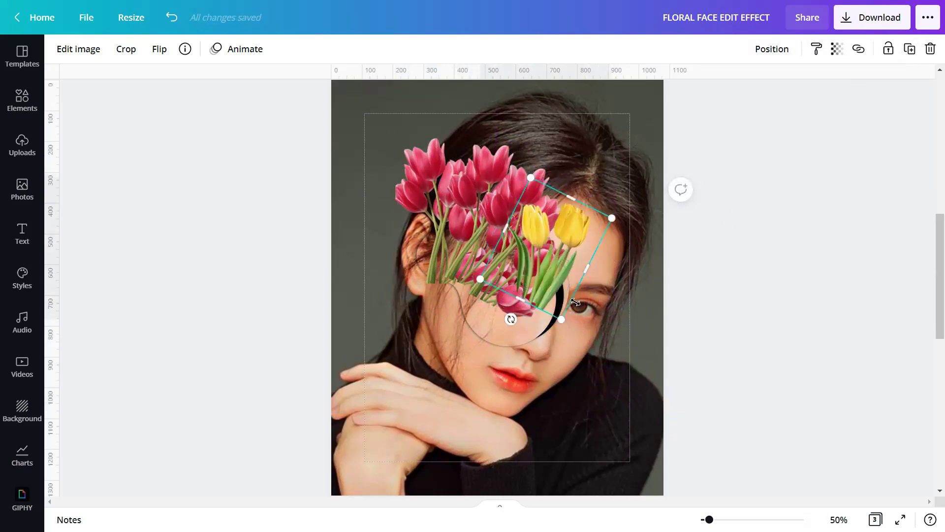
left_click(158, 49)
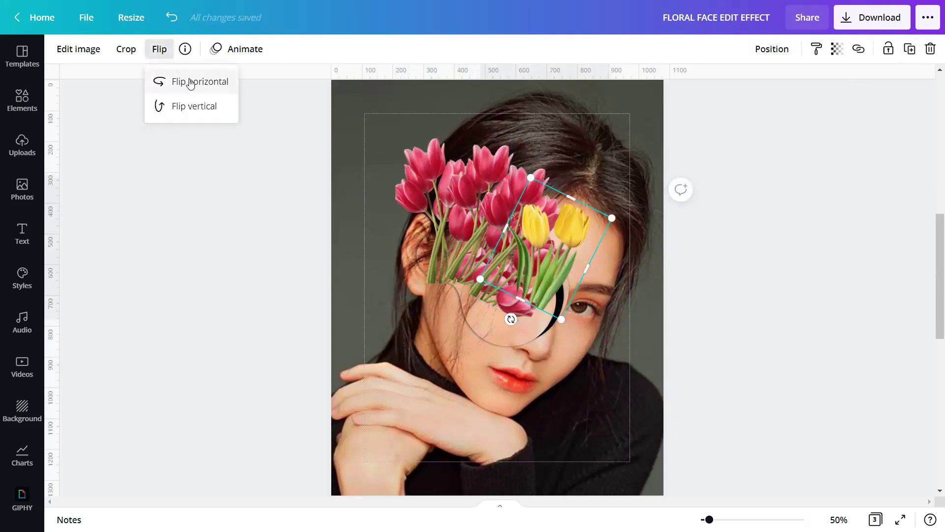
left_click(192, 81)
Move the flipped yellow tulips down to the right and rotate them clockwise so they fan out above the right eye.
left_click_drag(530, 253, 549, 276)
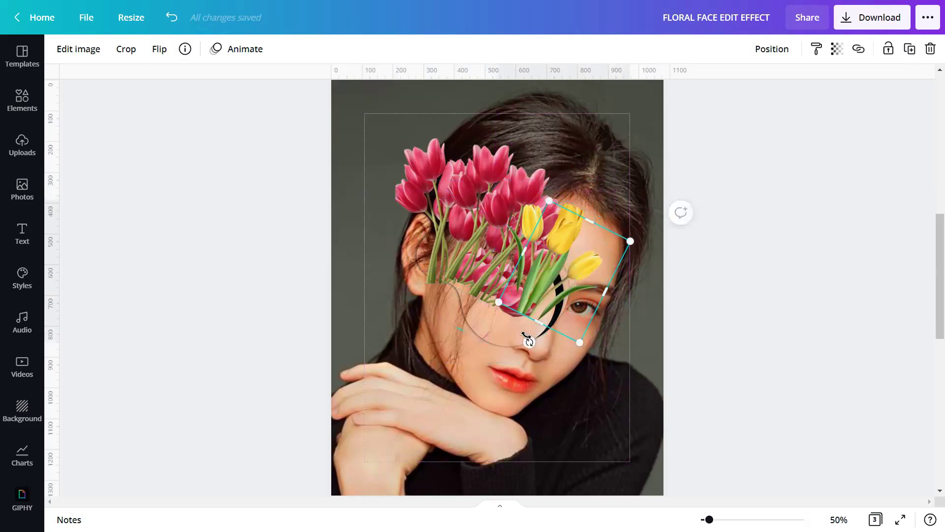
left_click_drag(528, 340, 512, 330)
left_click_drag(588, 275, 603, 276)
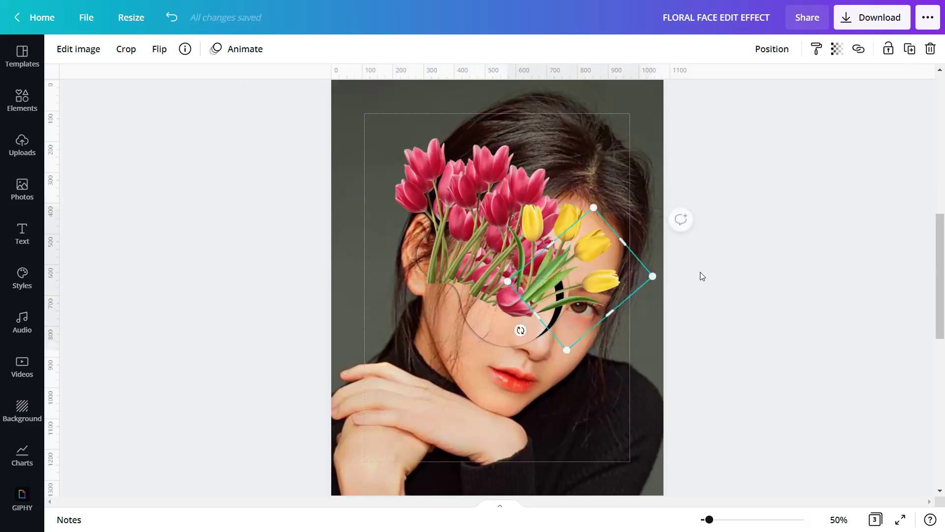
Select all the pink and yellow tulip images and group them.
left_click_drag(709, 519, 718, 519)
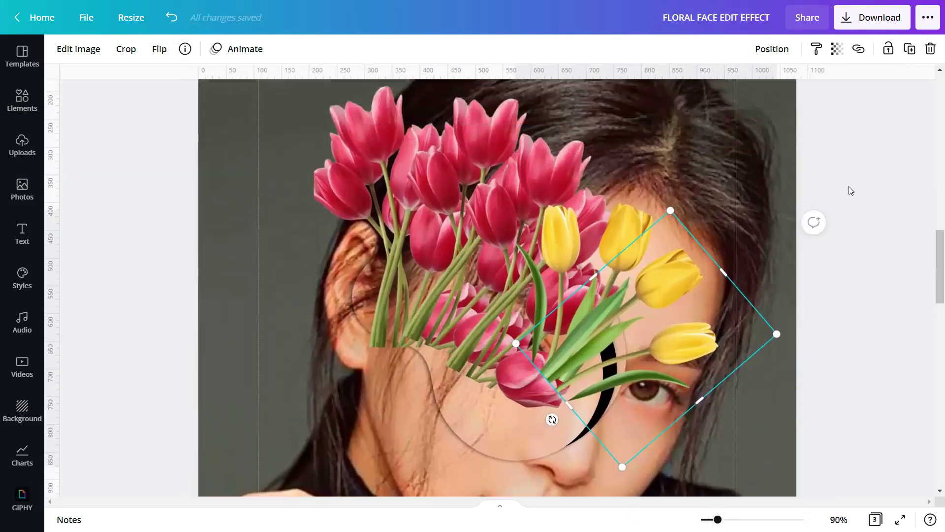
left_click_drag(848, 190, 404, 257)
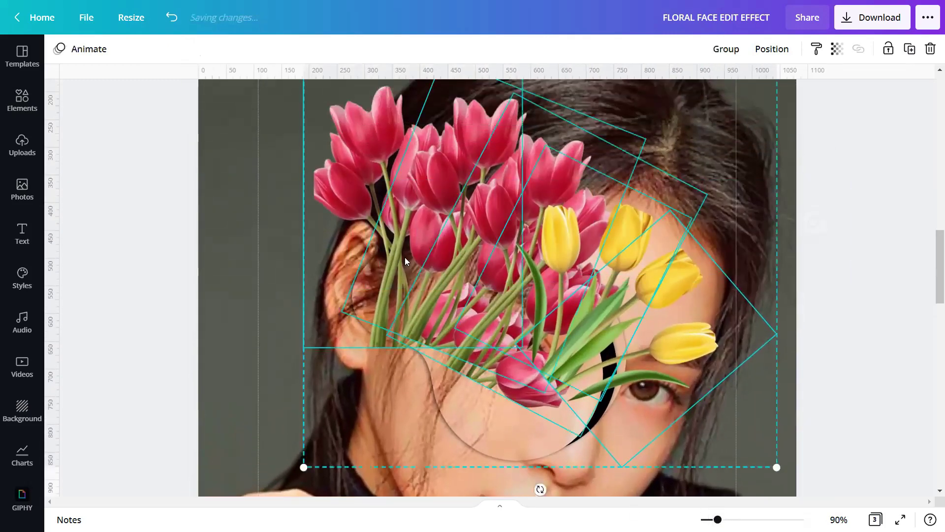
left_click(721, 49)
Send the tulip group to the back, and bring it forward until it sits just behind the portrait blob, above the skin-toned and black edges.
right_click(514, 275)
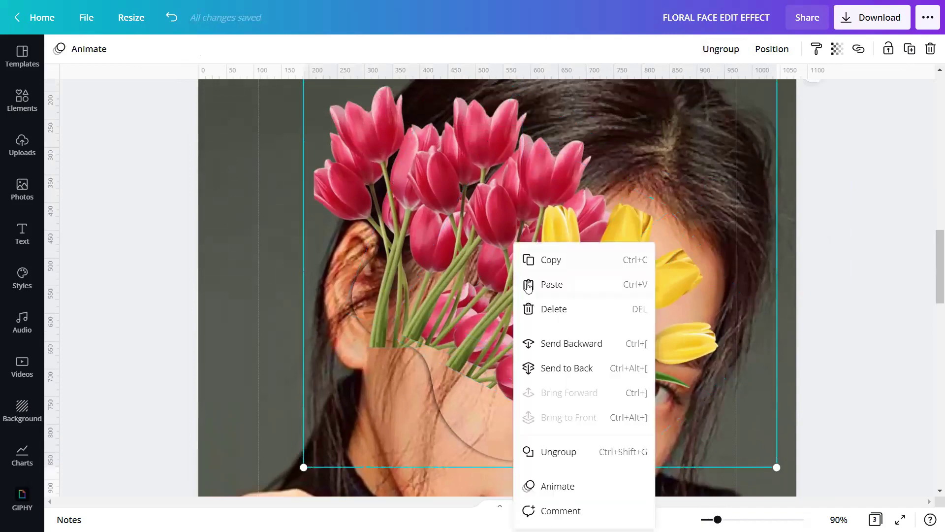
left_click(563, 377)
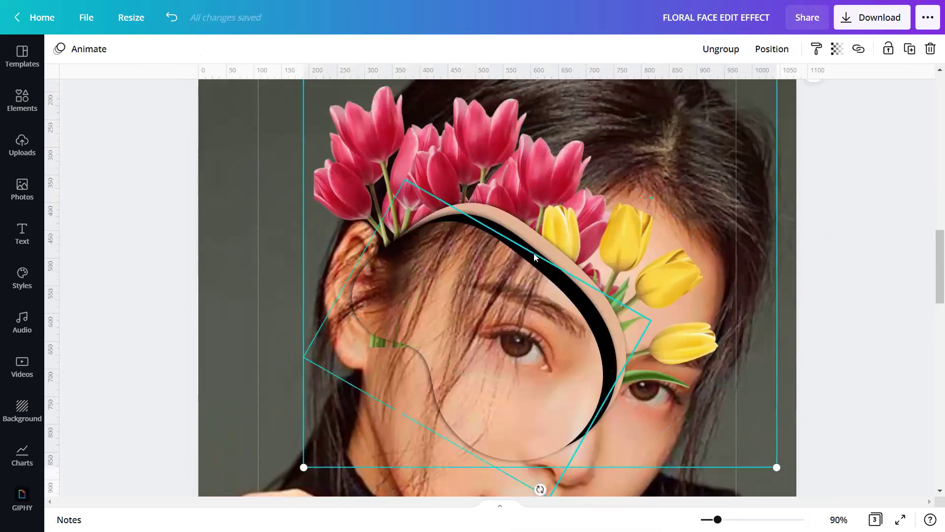
left_click(771, 49)
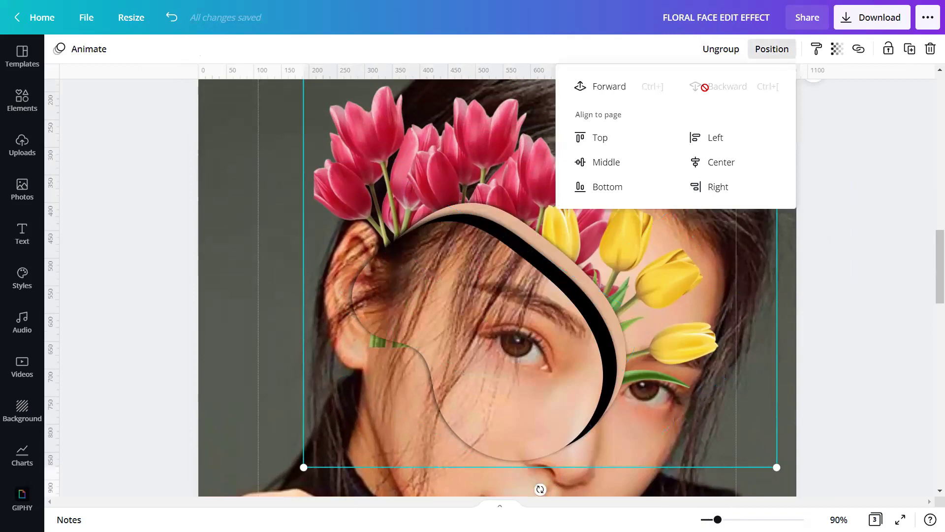
left_click(636, 87)
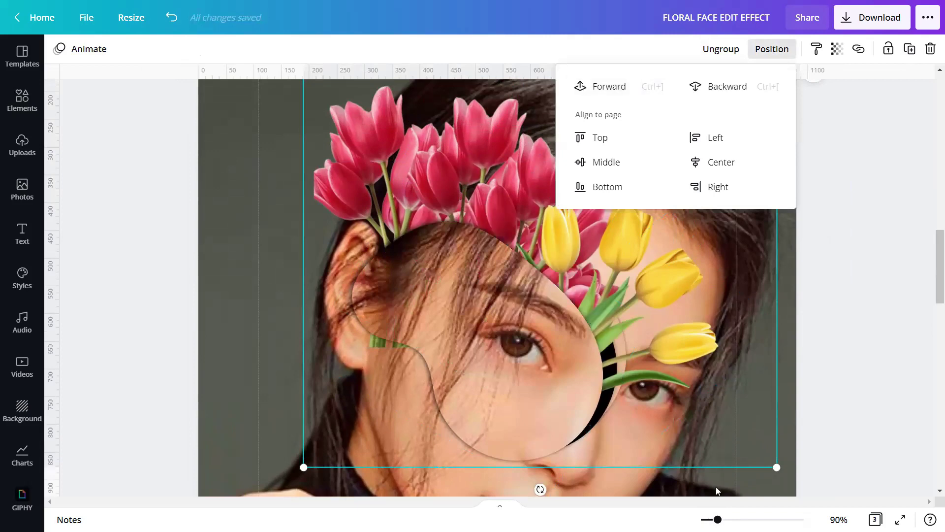
Shrink the tulip group slightly from its lower-left corner, ungroup it, and select the leftmost pink tulips.
left_click_drag(717, 519, 712, 519)
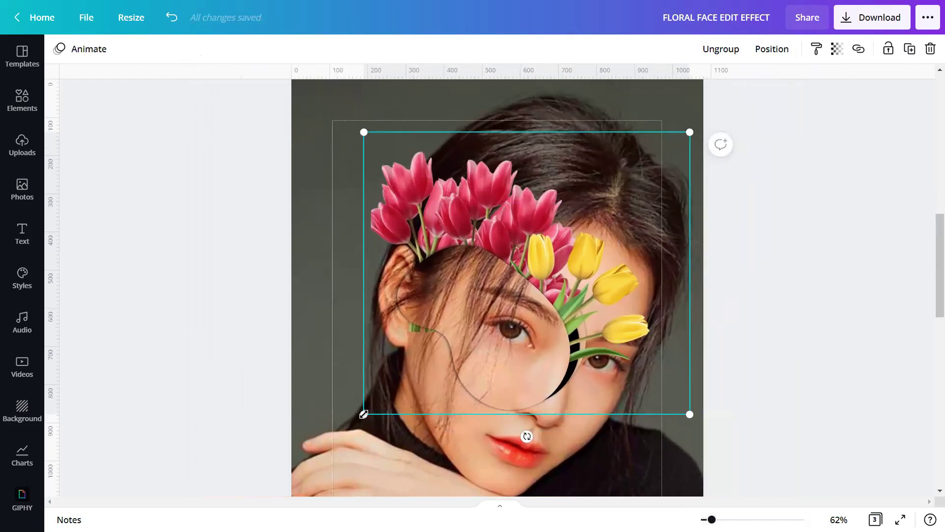
left_click_drag(365, 413, 380, 400)
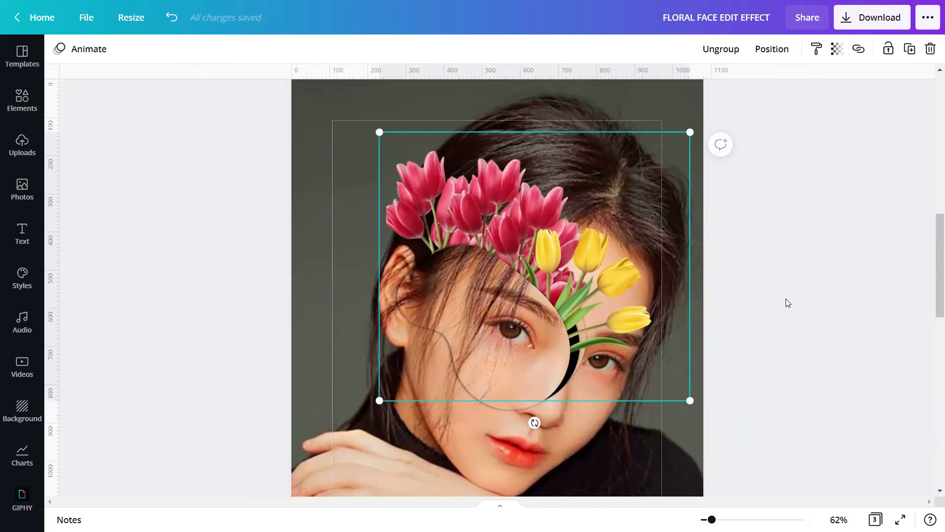
left_click(719, 50)
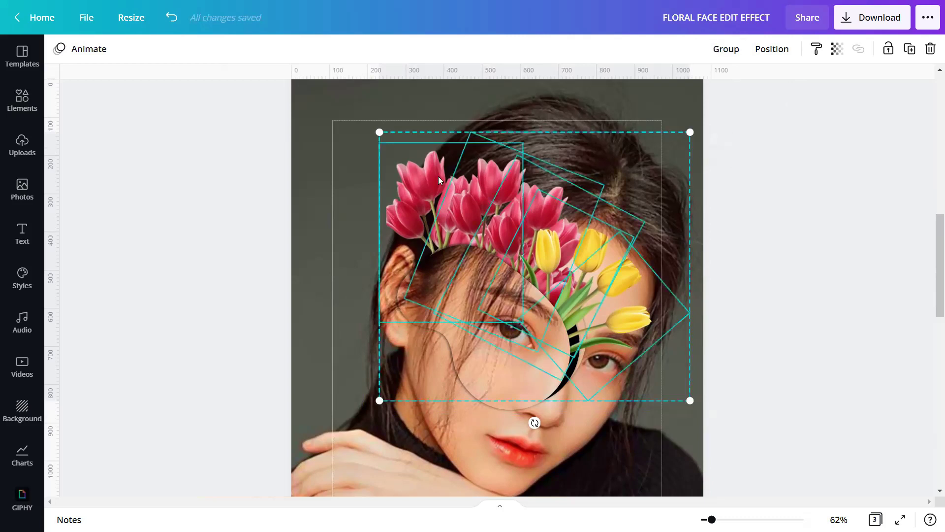
left_click(768, 264)
left_click(418, 206)
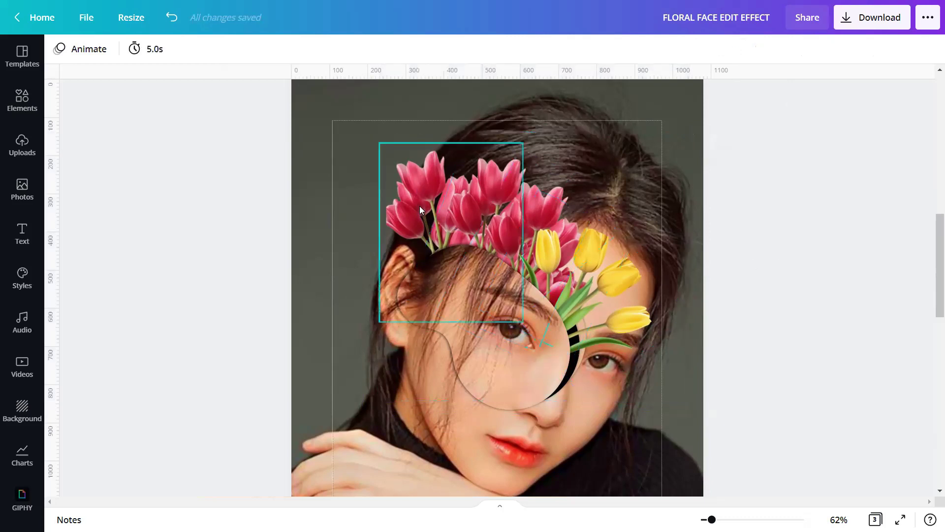
Move the leftmost pink tulips outward above the ear, enlarge them slightly, and lower them behind the blob's edge.
left_click_drag(417, 208, 400, 192)
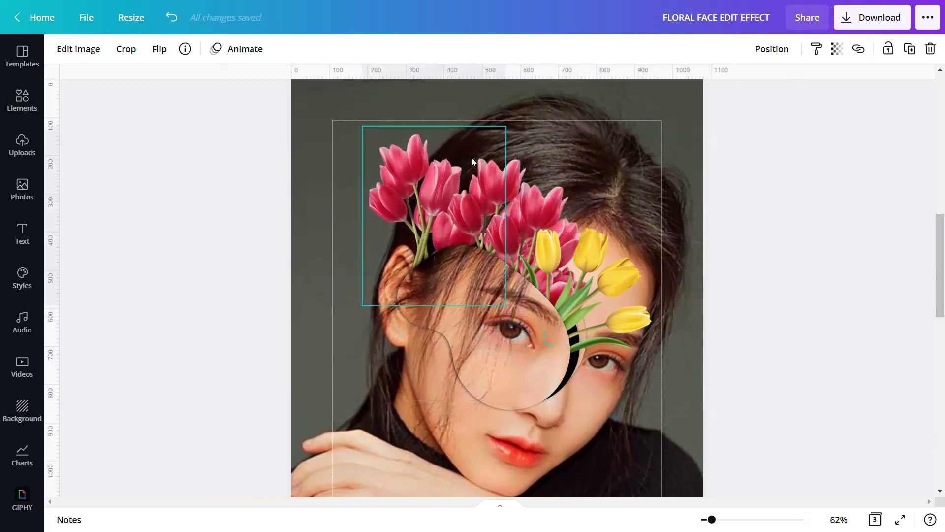
left_click_drag(499, 127, 508, 116)
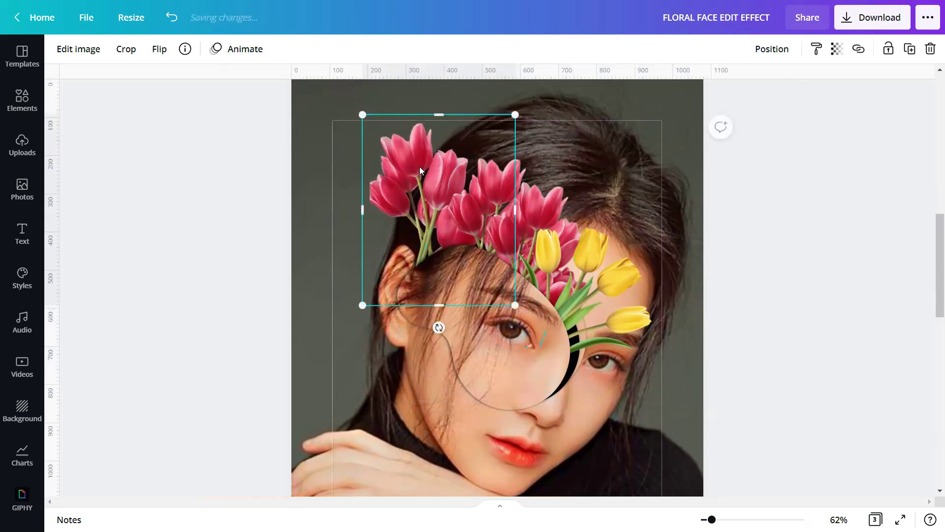
left_click_drag(419, 167, 419, 189)
Shift the right-hand pink tulips and the yellow tulips inward to tighten the bouquet, rotating the pink ones clockwise.
mouse_move(474, 173)
left_mouse_down()
mouse_move(454, 172)
mouse_move(492, 193)
mouse_move(489, 172)
left_mouse_up()
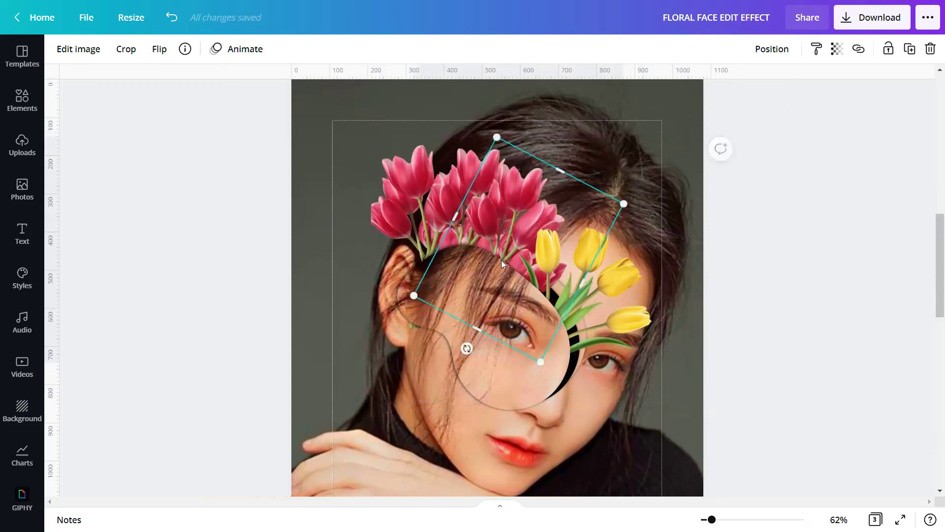
left_click_drag(467, 347, 440, 328)
left_click_drag(513, 209, 554, 255)
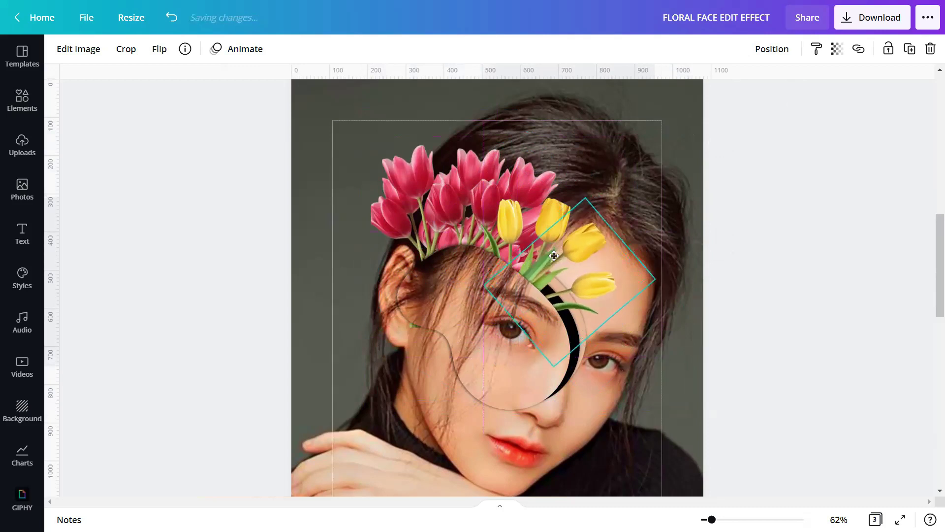
Select all the tulip images, group them, and enlarge the group slightly while keeping it seated behind the blob.
left_click(345, 174)
left_click_drag(588, 287, 726, 140)
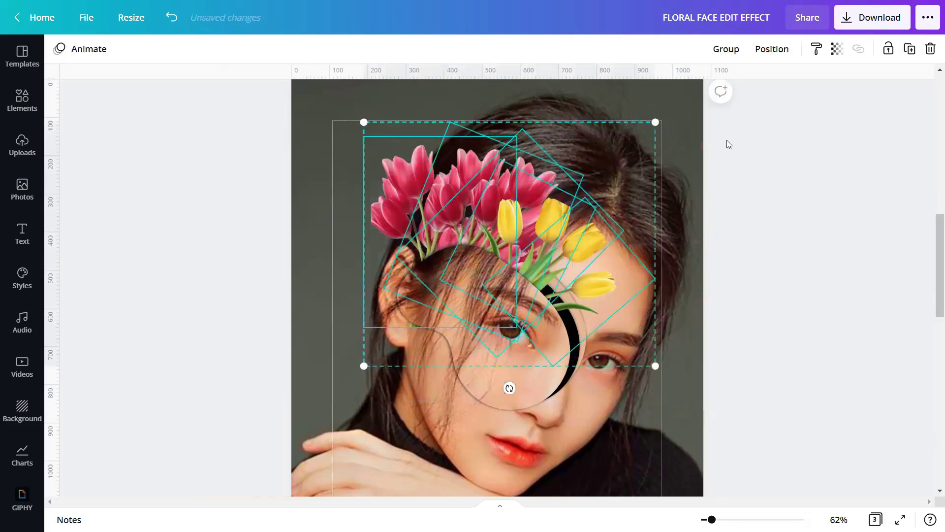
left_click(726, 48)
left_click(506, 205)
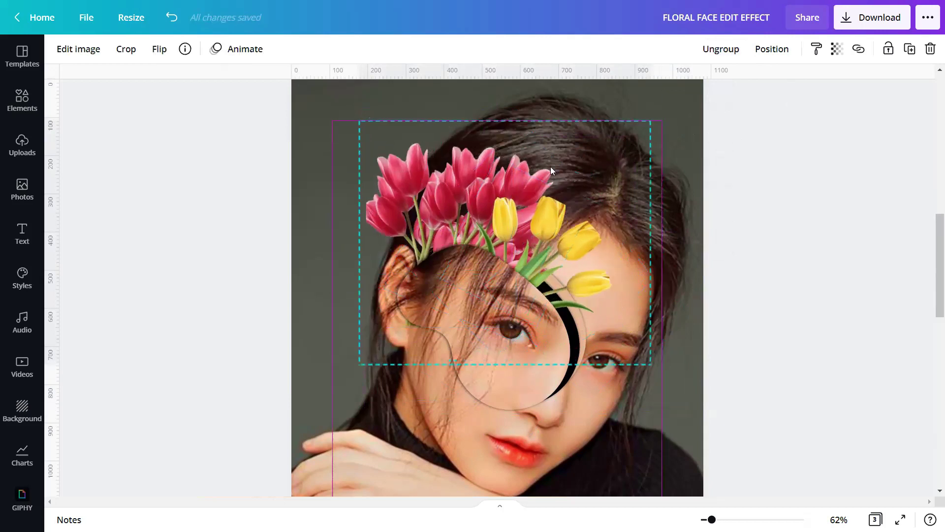
left_click_drag(645, 118, 660, 110)
left_click_drag(567, 175, 566, 185)
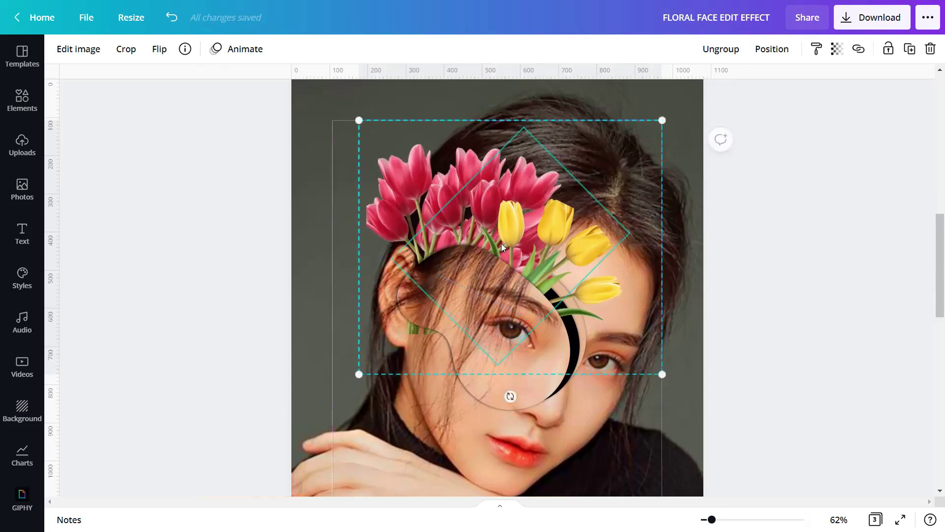
Ungroup the tulips and crop the bottom of the leftmost pink tulips to hide the stems poking out beside the ear.
key("Escape")
left_click(467, 196)
left_click(711, 49)
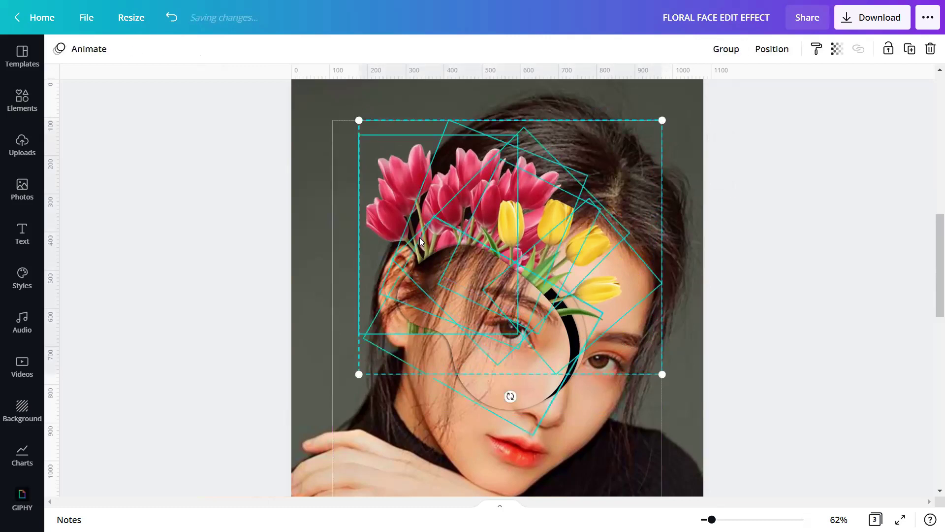
left_click(771, 305)
left_click(387, 187)
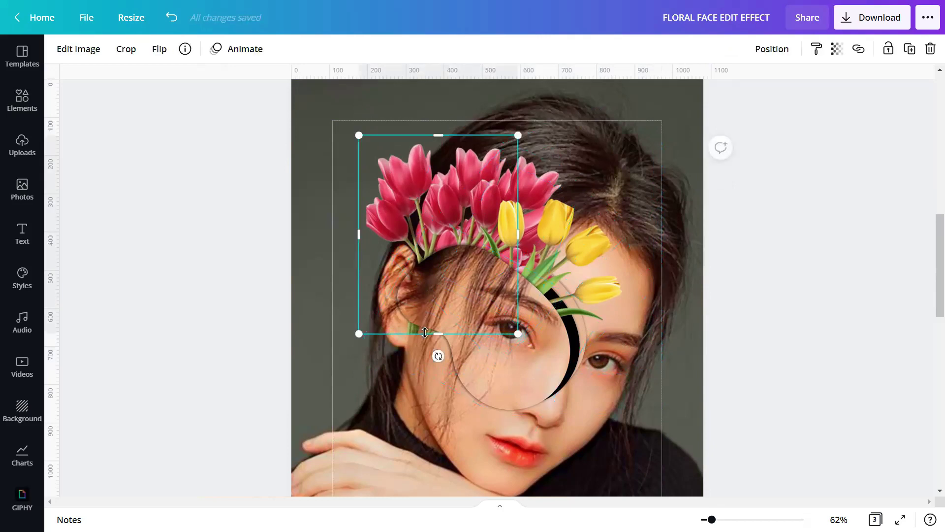
left_click_drag(434, 324, 434, 306)
left_click(787, 274)
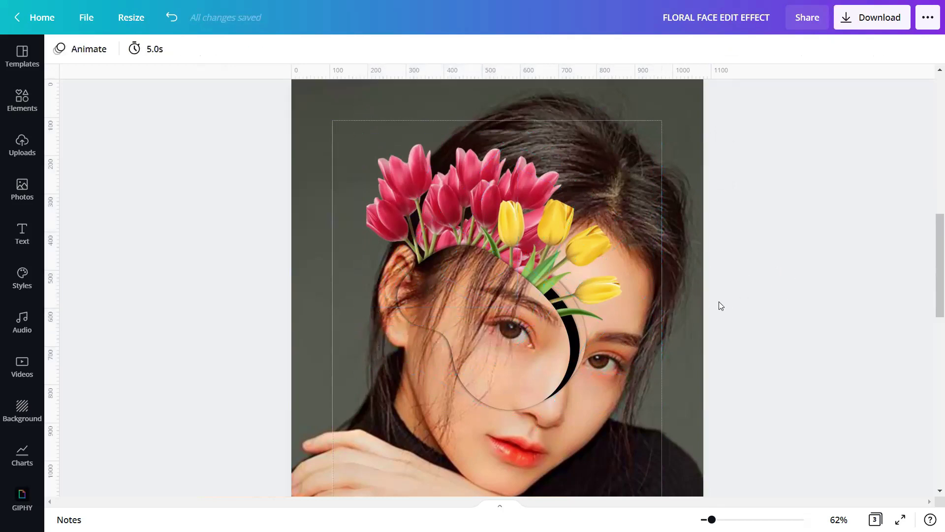
left_click_drag(339, 195, 634, 293)
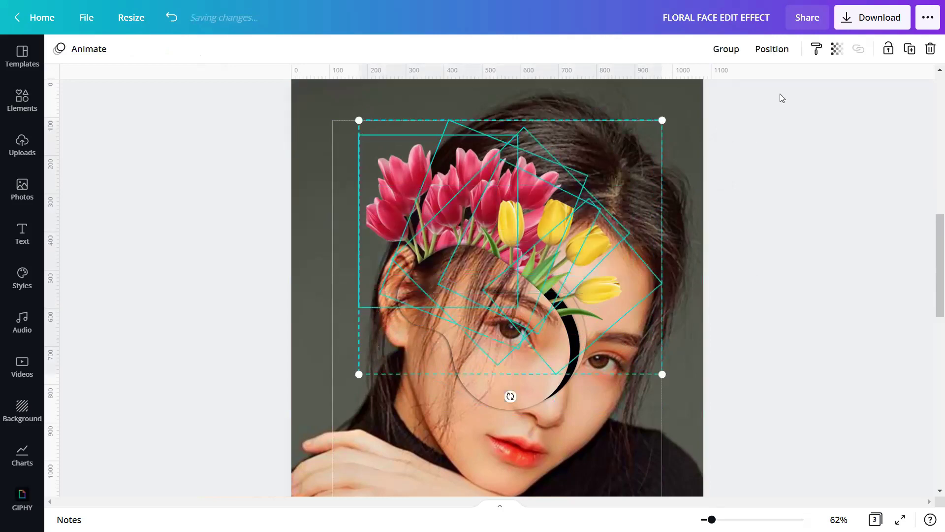
left_click(718, 50)
left_click(763, 245)
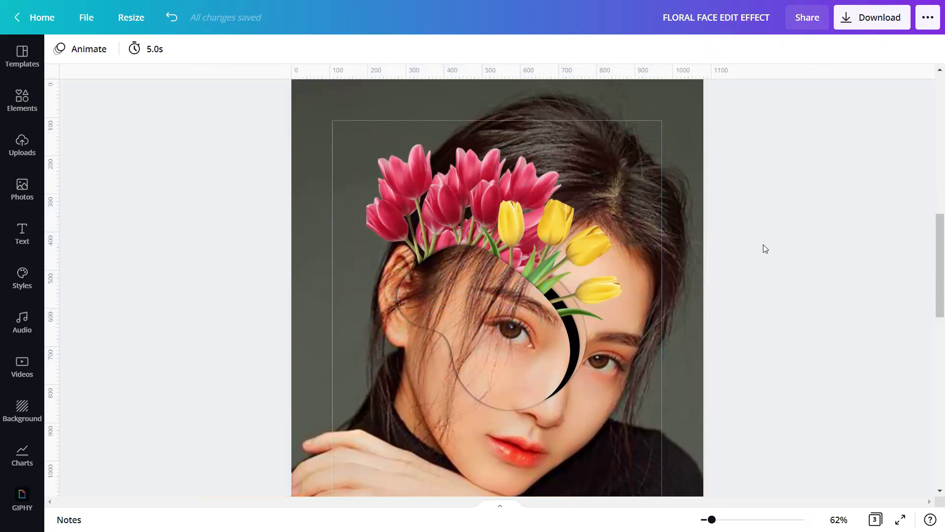
left_click(594, 242)
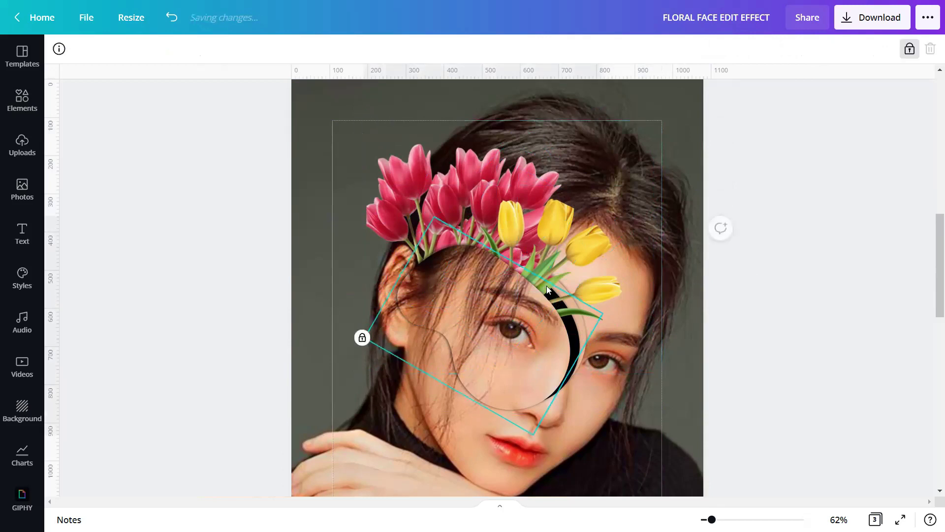
left_click(721, 49)
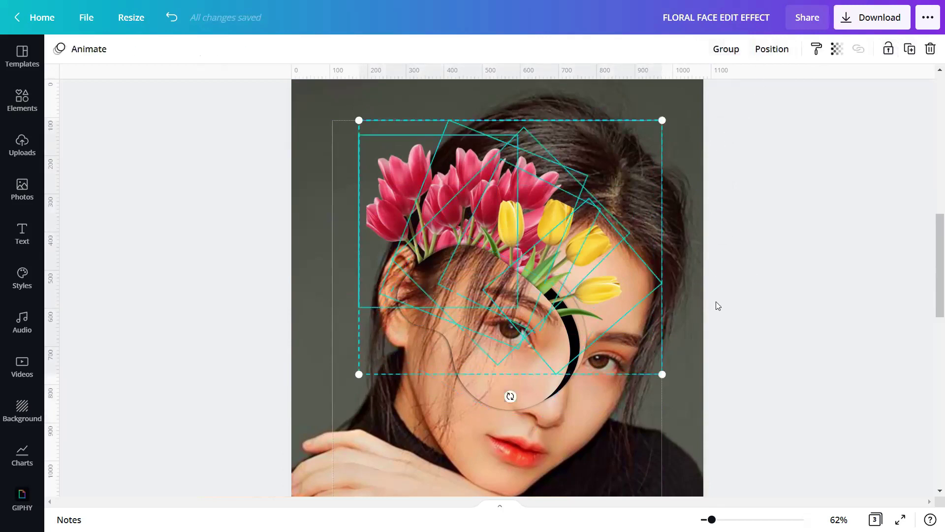
left_click(715, 304)
Duplicate the right-hand pair of yellow tulips and place the copy over the lower right of the face.
left_click(597, 264)
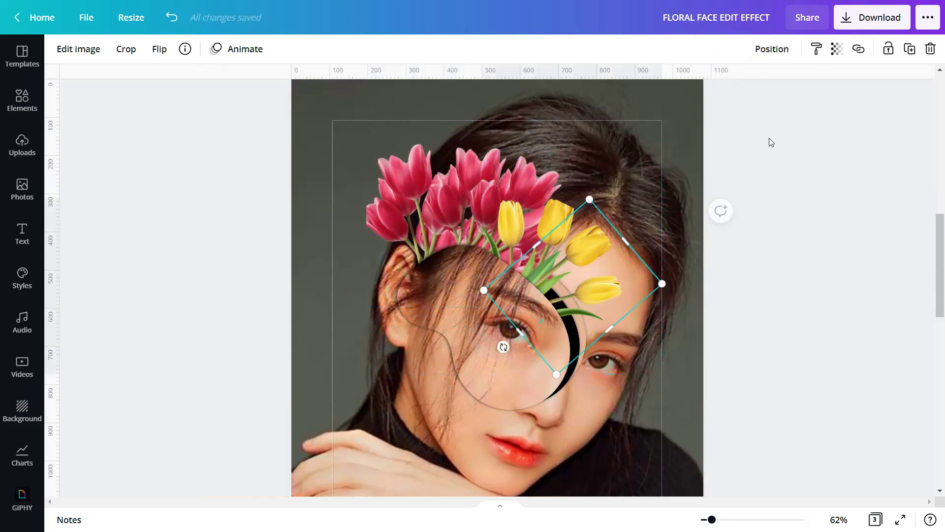
left_click_drag(581, 282, 608, 409)
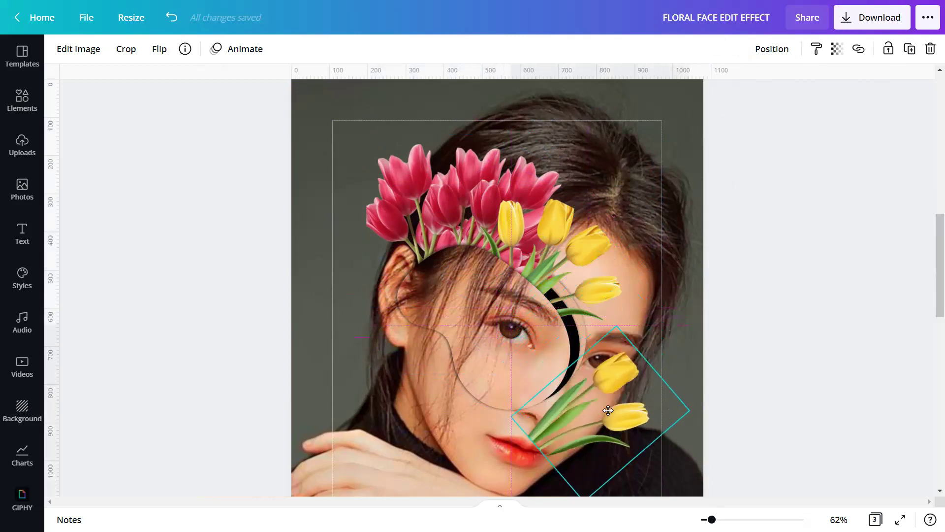
scroll(629, 356, "down", 3)
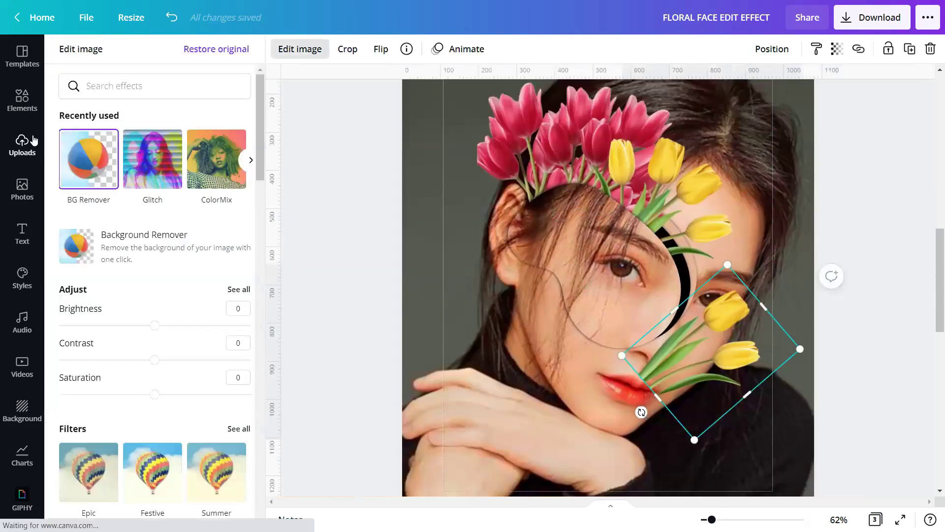
Erase the left tulip and its leaves from the copied yellow pair with the Background Remover's Erase brush at size 100.
left_click(119, 259)
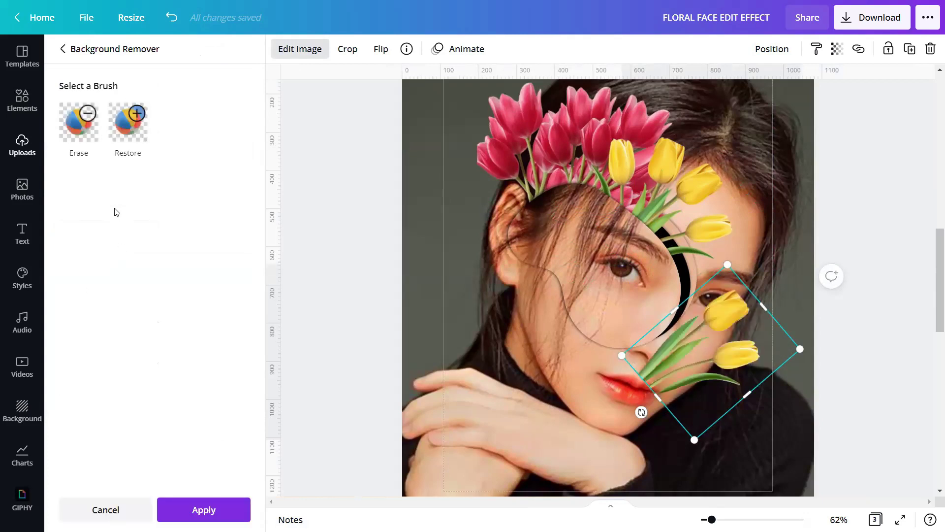
left_click(89, 118)
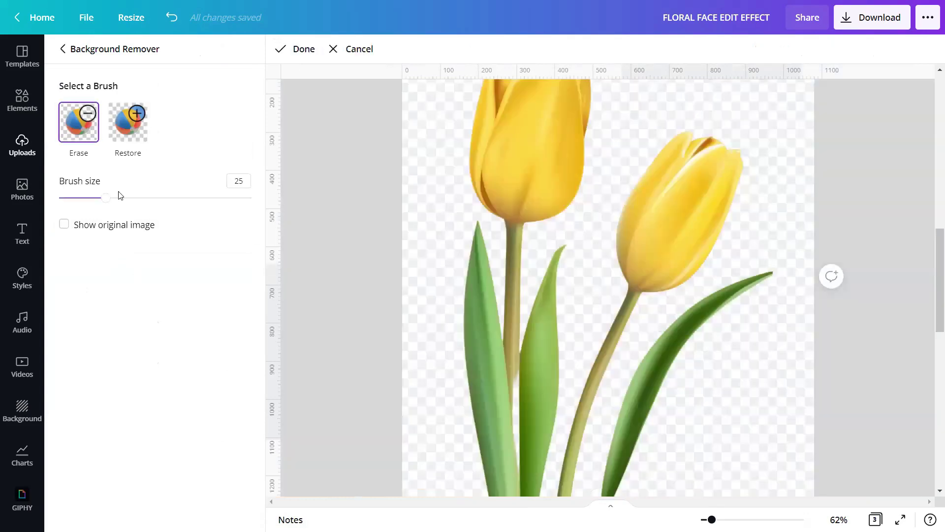
left_click_drag(104, 202, 287, 215)
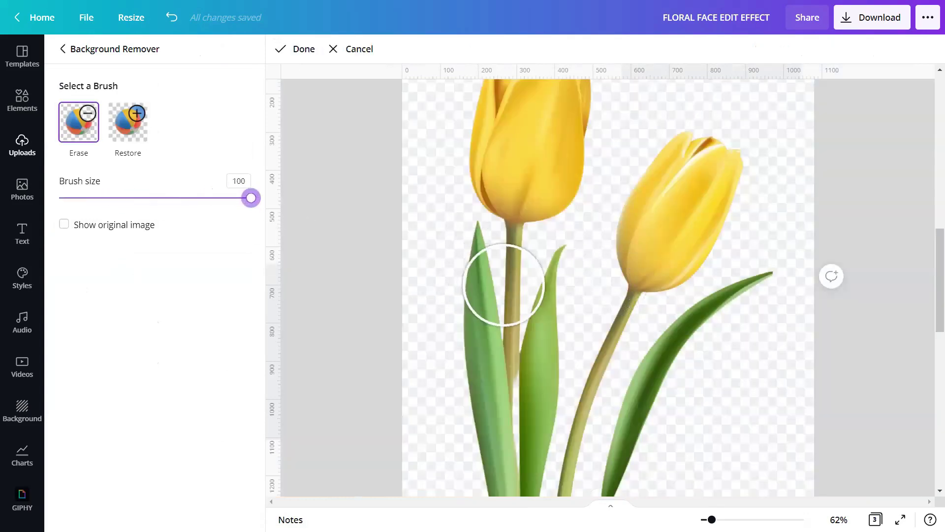
scroll(476, 278, "down", 4)
scroll(481, 264, "up", 5)
mouse_move(483, 202)
left_mouse_down()
mouse_move(545, 226)
mouse_move(575, 207)
mouse_move(481, 211)
mouse_move(553, 289)
mouse_move(468, 332)
mouse_move(495, 370)
mouse_move(533, 388)
mouse_move(511, 433)
left_mouse_up()
scroll(487, 291, "down", 5)
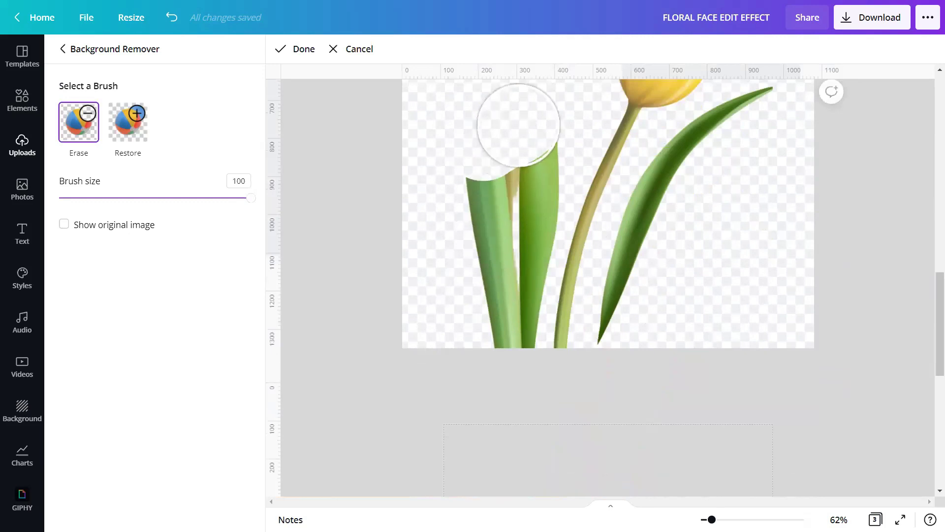
mouse_move(517, 123)
left_mouse_down()
mouse_move(524, 160)
mouse_move(497, 332)
mouse_move(521, 181)
mouse_move(459, 178)
mouse_move(460, 242)
left_mouse_up()
scroll(475, 235, "up", 5)
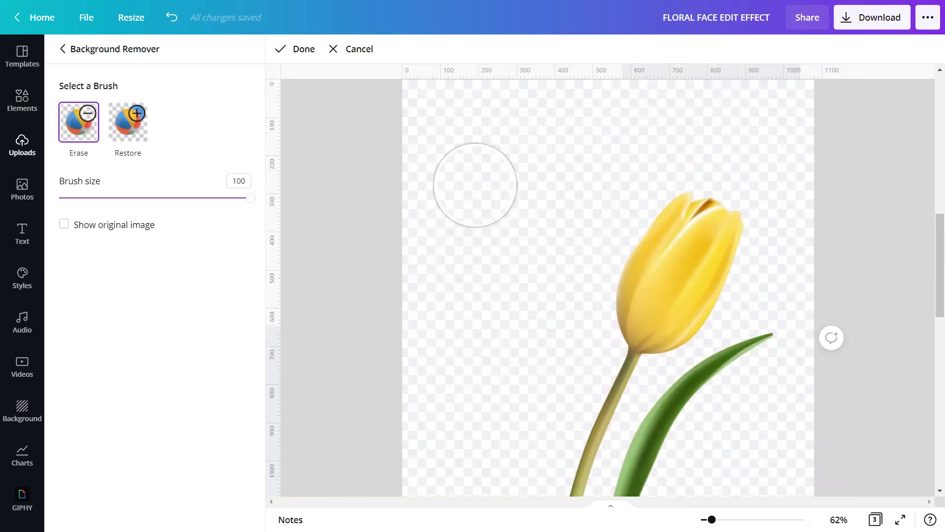
scroll(506, 194, "up", 3)
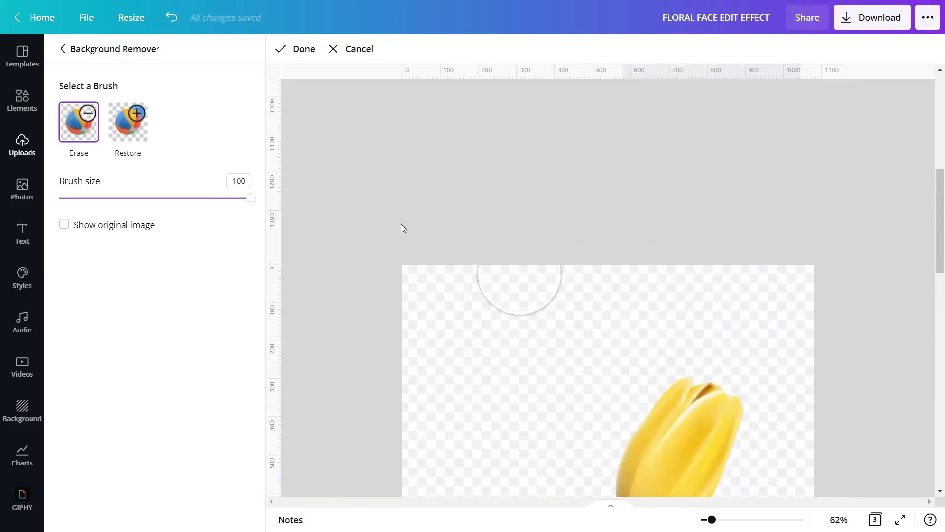
left_click(282, 50)
left_click(190, 508)
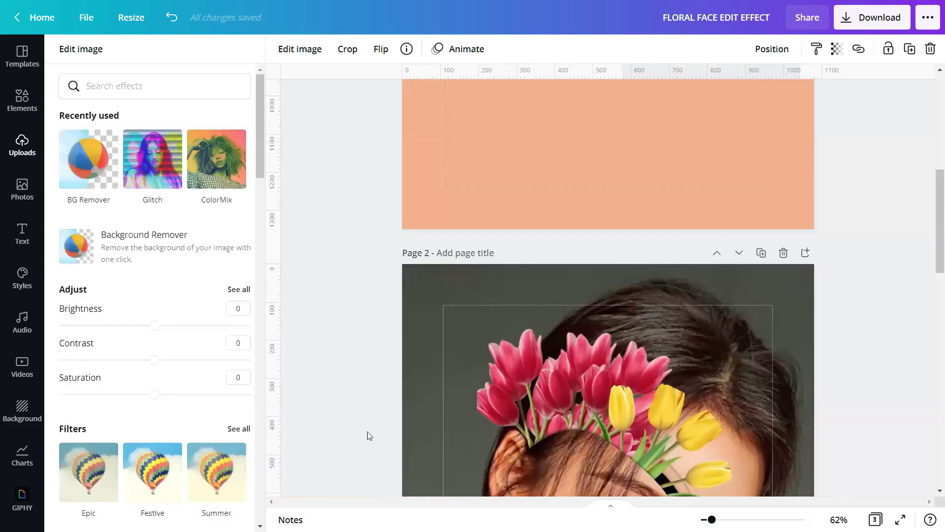
Move the single yellow tulip up beneath the other yellow tulips, rotate it counterclockwise, and enlarge it slightly.
scroll(381, 264, "down", 5)
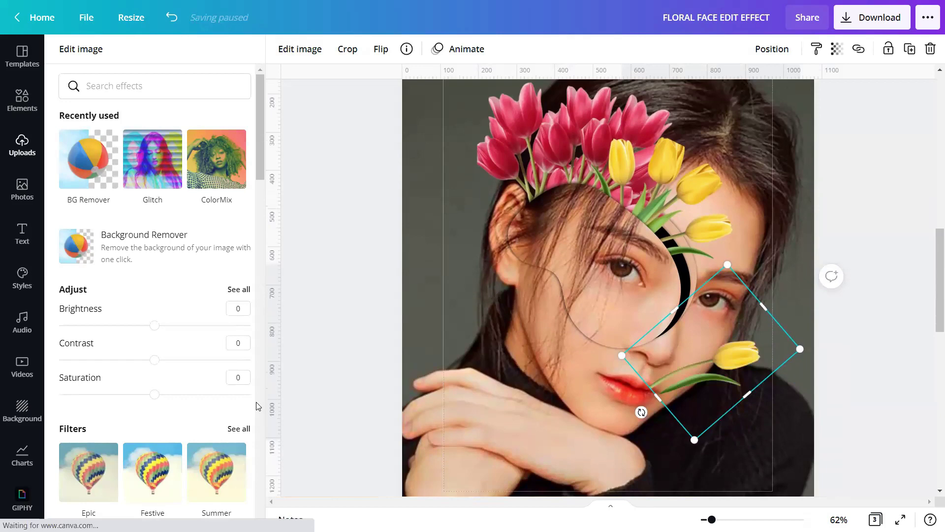
left_click_drag(684, 363, 686, 281)
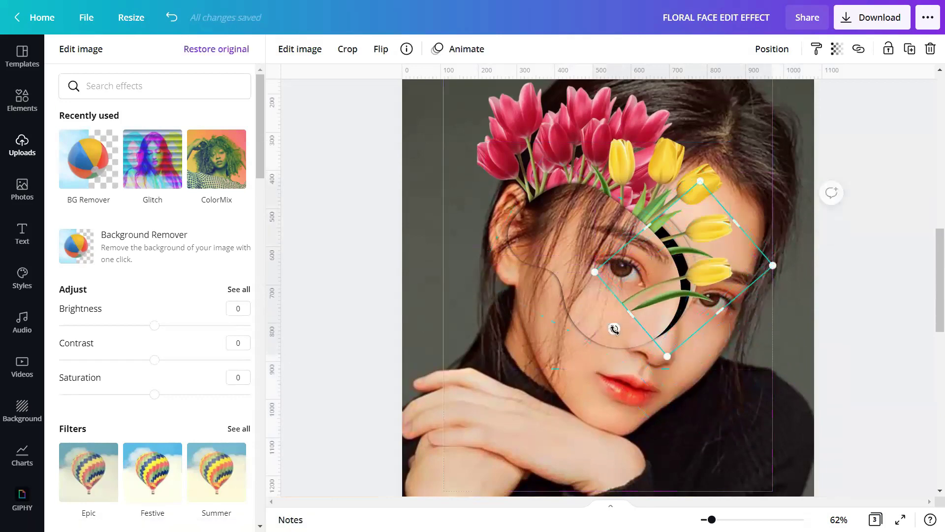
left_click_drag(614, 329, 663, 277)
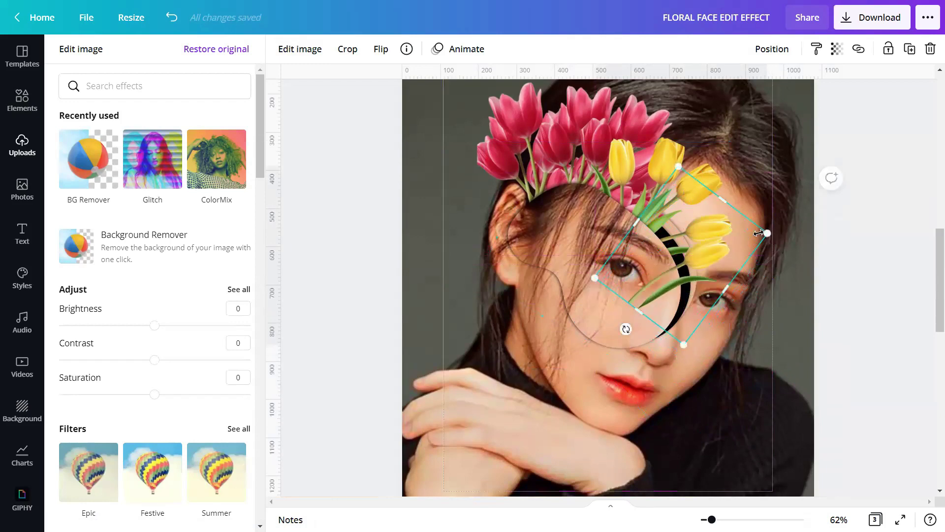
left_click_drag(767, 232, 798, 225)
left_click_drag(732, 264, 714, 261)
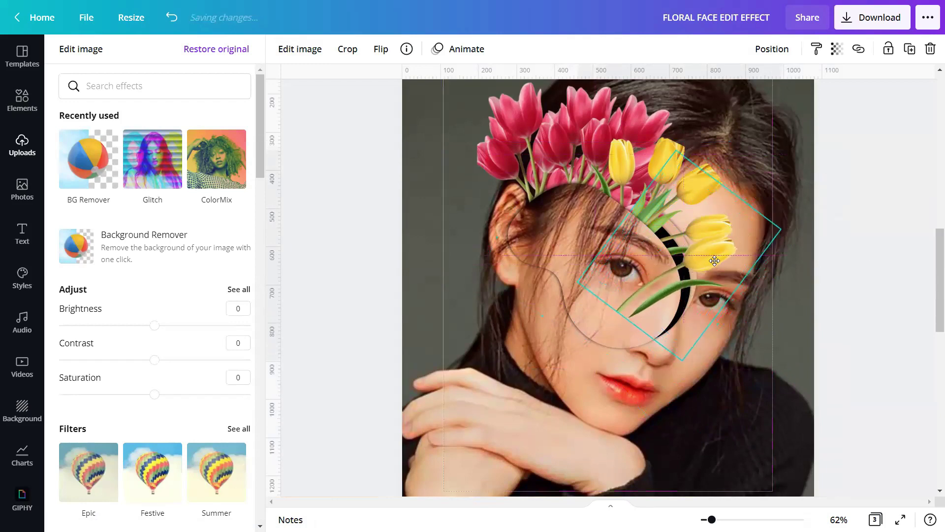
key("Escape")
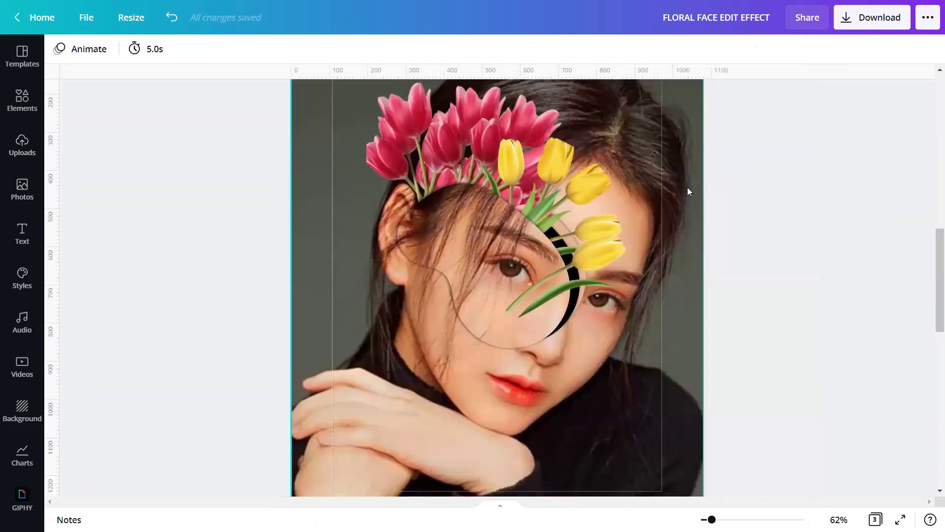
Rotate the right-hand yellow tulip pair counterclockwise, raise it slightly, and move the single tulip down over the cheek.
left_click(602, 164)
left_click(552, 141)
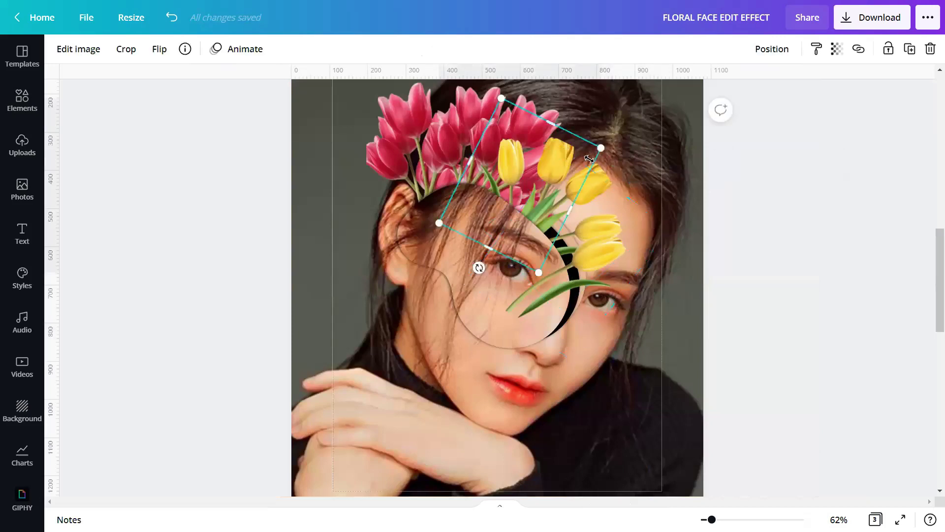
left_click(608, 160)
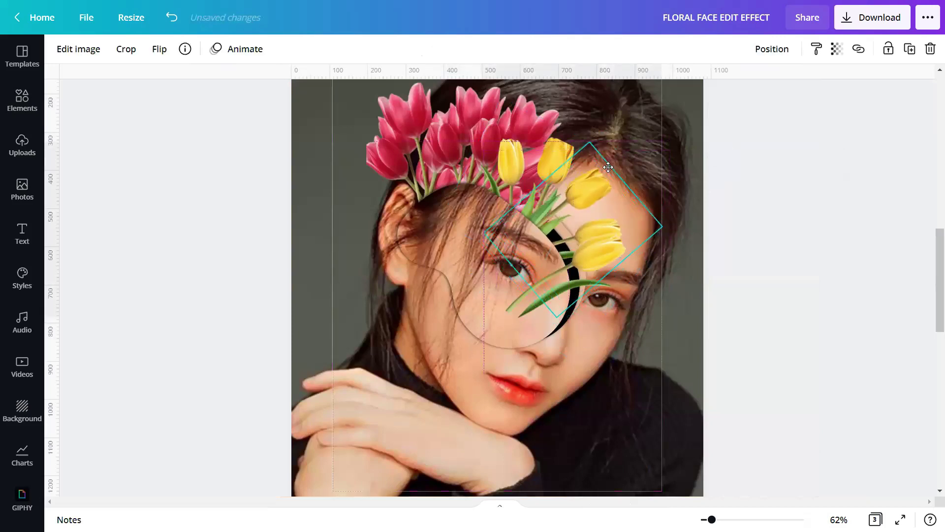
left_click_drag(504, 289, 518, 303)
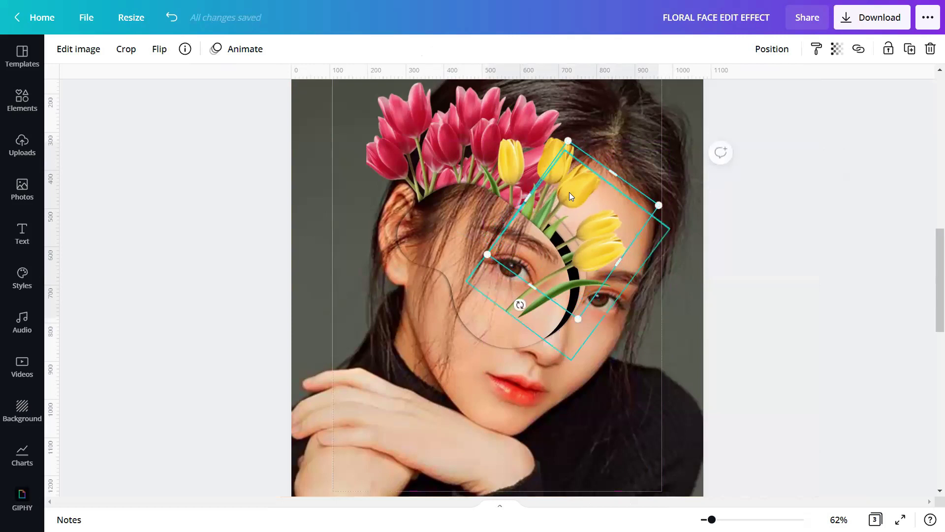
left_click_drag(574, 184, 635, 340)
left_click(646, 144)
left_click(632, 141)
left_click_drag(517, 394, 531, 341)
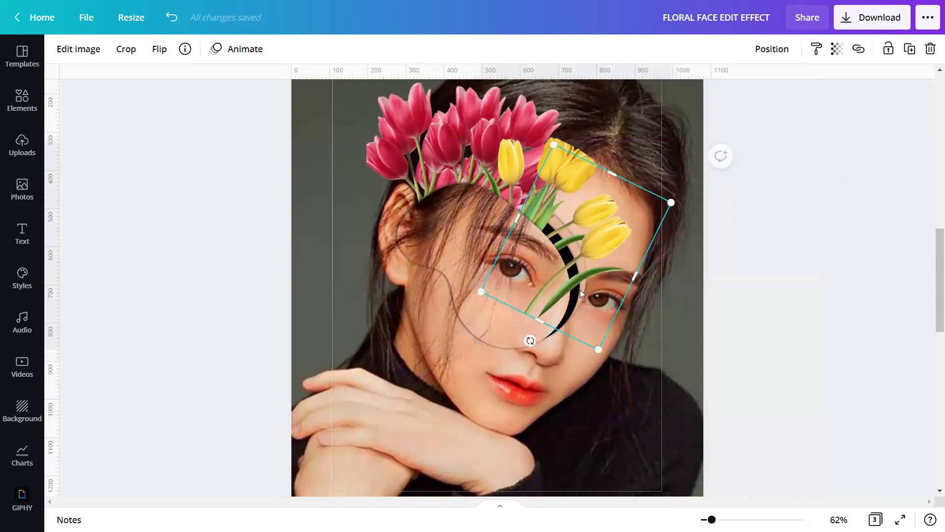
left_click_drag(580, 289, 580, 279)
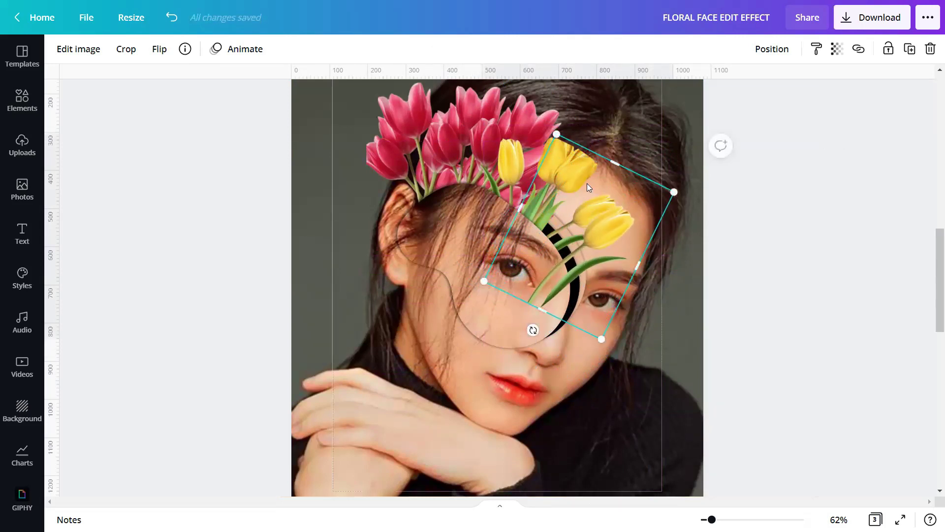
key("ctrl+z")
key("ctrl+z")
key("ctrl+z")
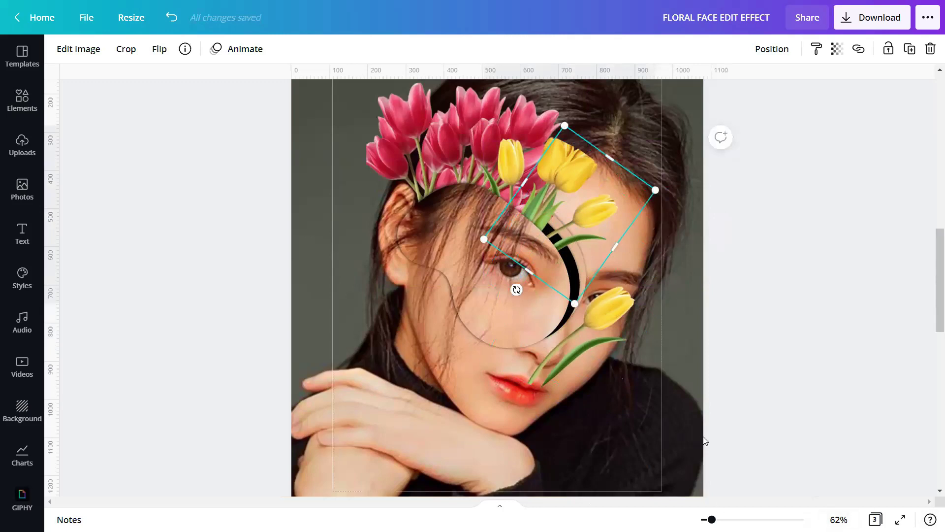
Flip the right-hand yellow tulip pair horizontally, shift it toward the other yellow tulips, and raise the single tulip just below it.
left_click(159, 49)
left_click(185, 80)
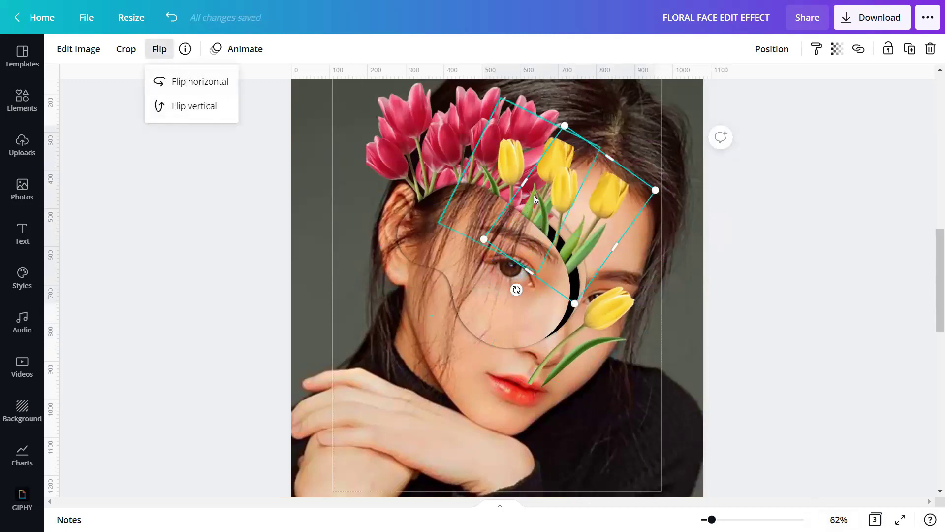
left_click_drag(574, 218, 549, 207)
left_click_drag(577, 313, 569, 229)
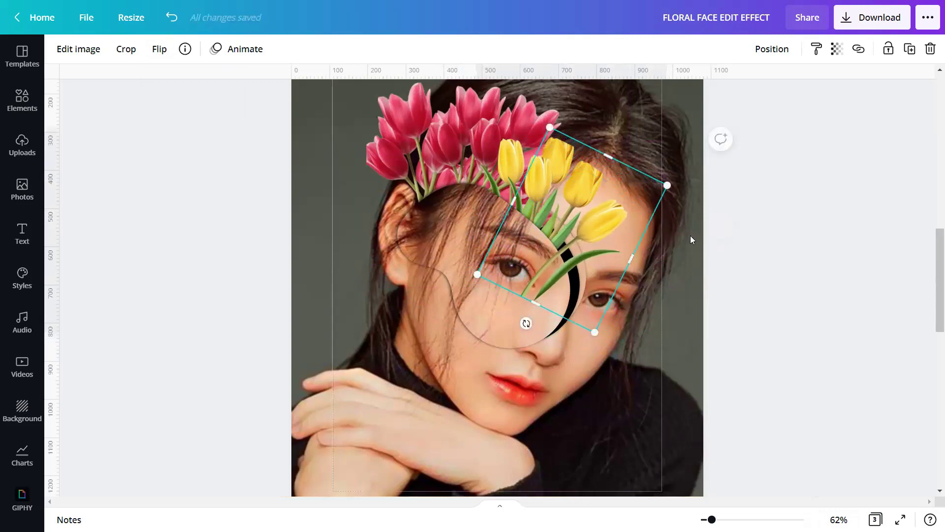
left_click(660, 221)
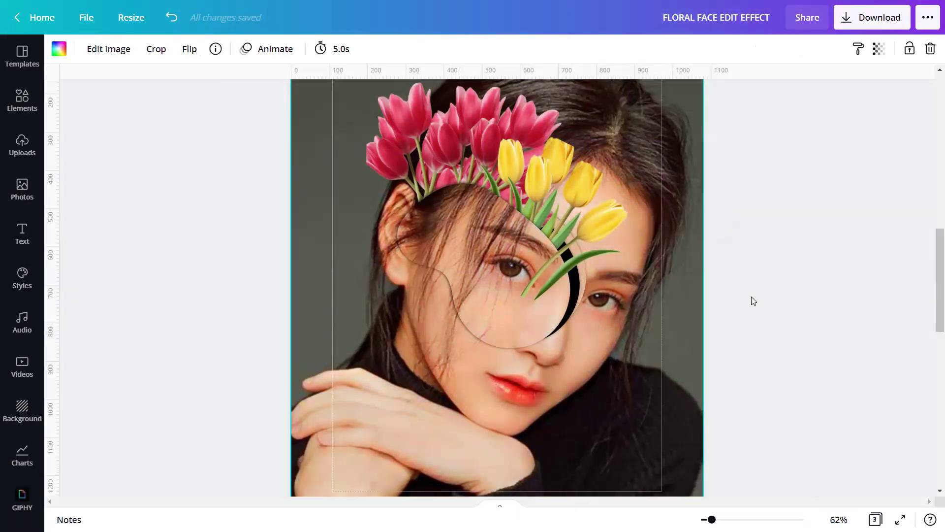
Inspect the tulip arrangement and blob cutout up close and as a whole, including a full-screen preview of the page.
left_click_drag(712, 520, 722, 519)
scroll(703, 419, "up", 5)
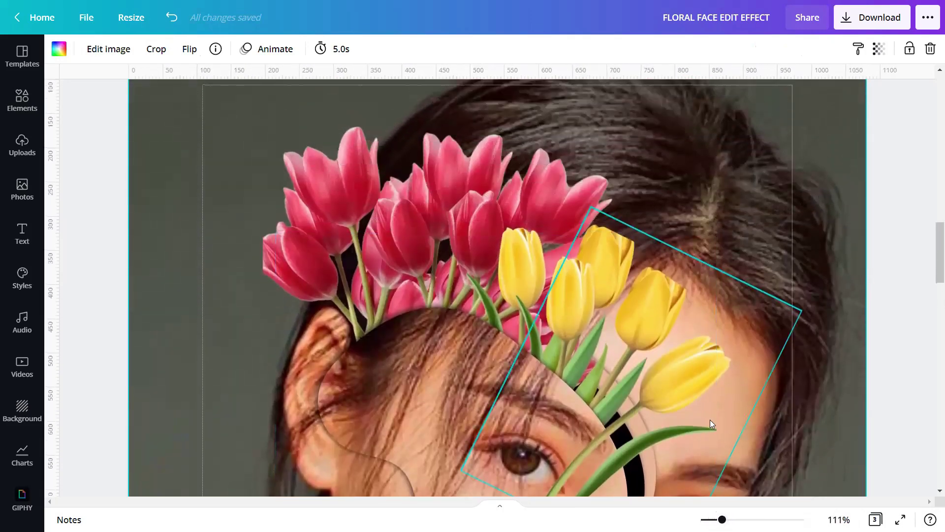
scroll(712, 422, "down", 5)
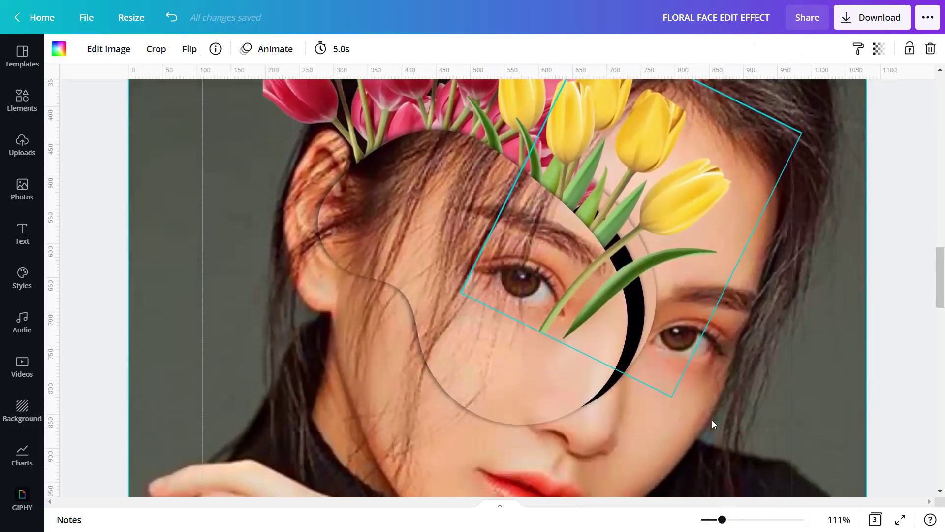
scroll(712, 421, "down", 3)
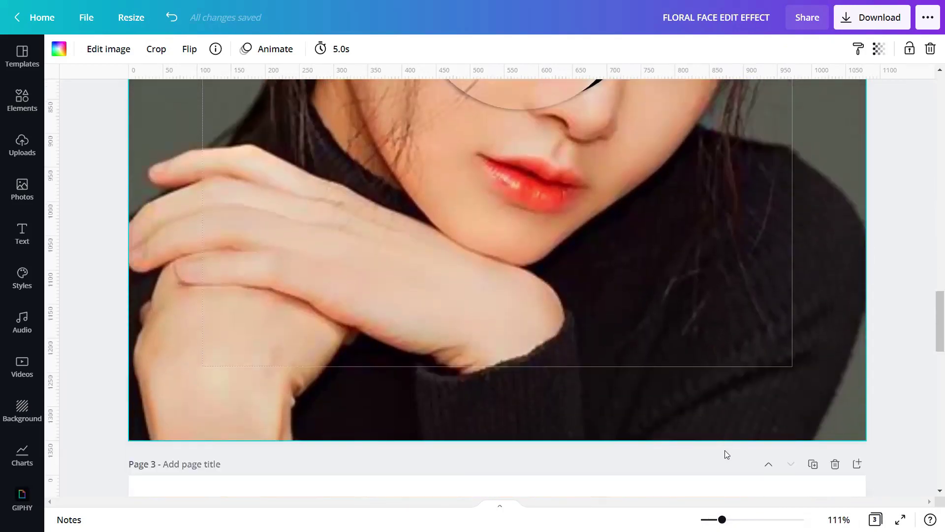
left_click_drag(722, 520, 711, 520)
scroll(744, 388, "up", 1)
scroll(652, 371, "up", 3)
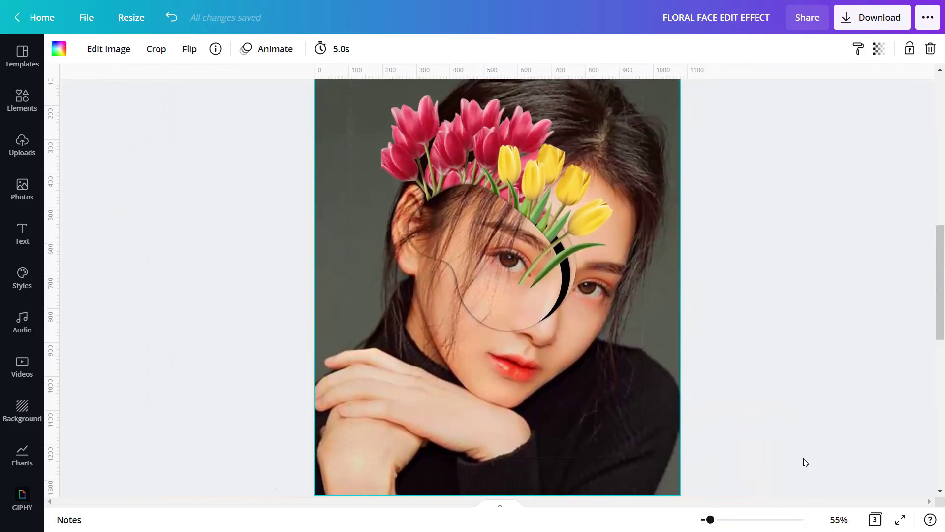
left_click(900, 519)
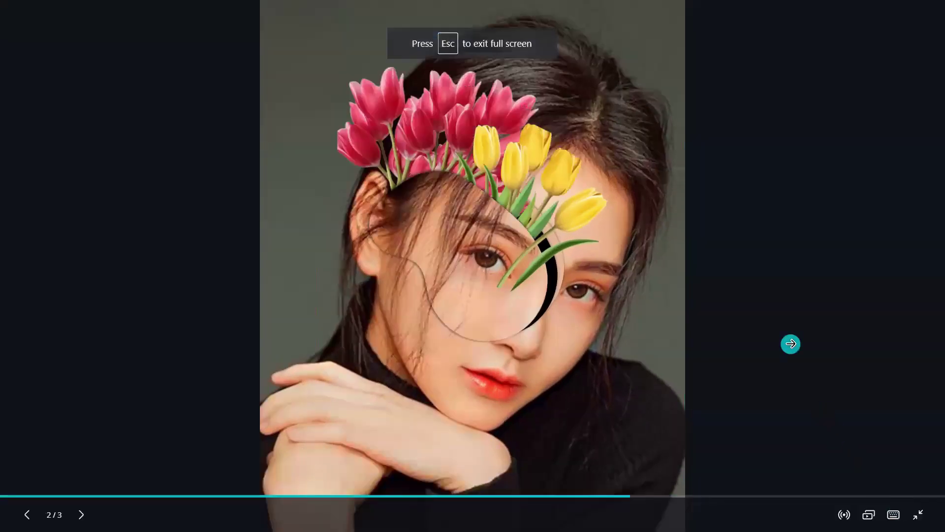